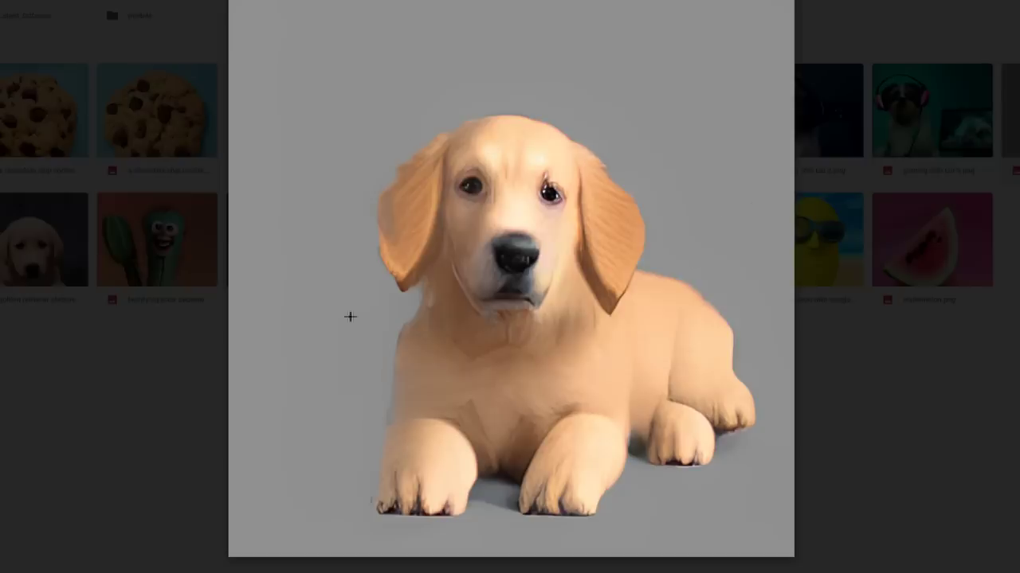
- View the AI-generated sample images one after another, including the puppy, the oranges and the chocolate chip cookie
{"action": "key", "text": "Escape"}
{"action": "left_click", "coordinate": [682, 234]}
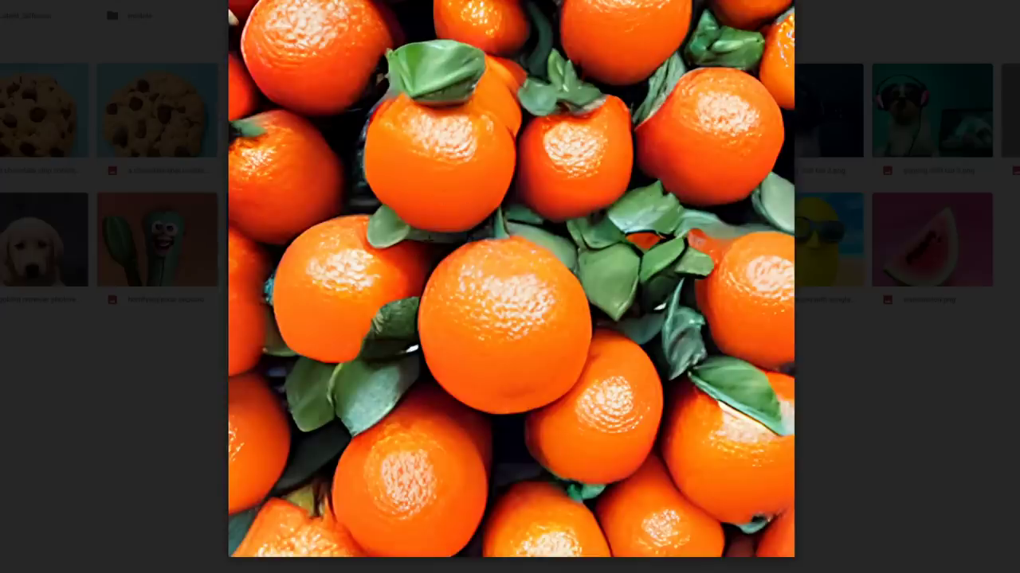
{"action": "key", "text": "Right"}
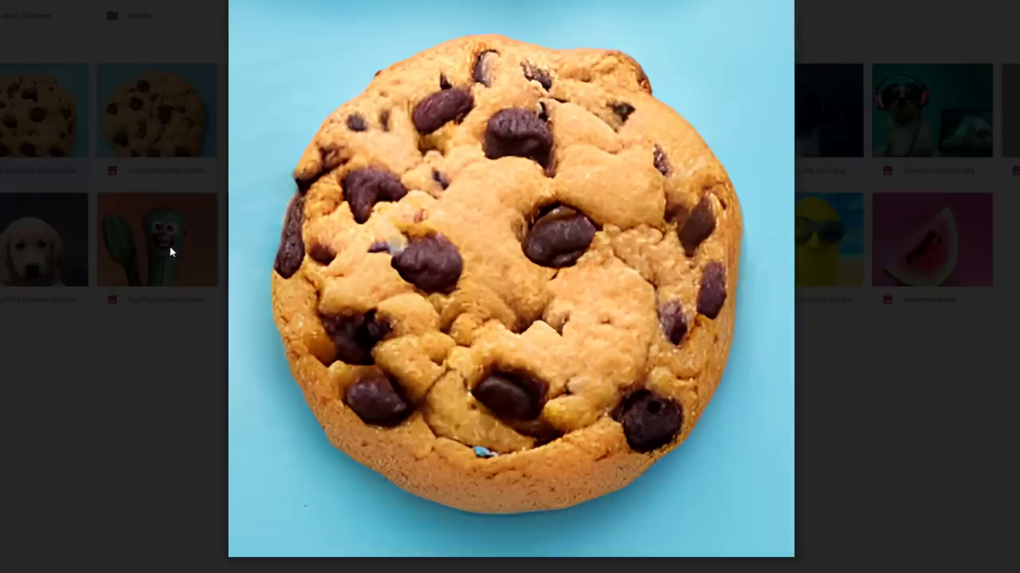
{"action": "key", "text": "Right"}
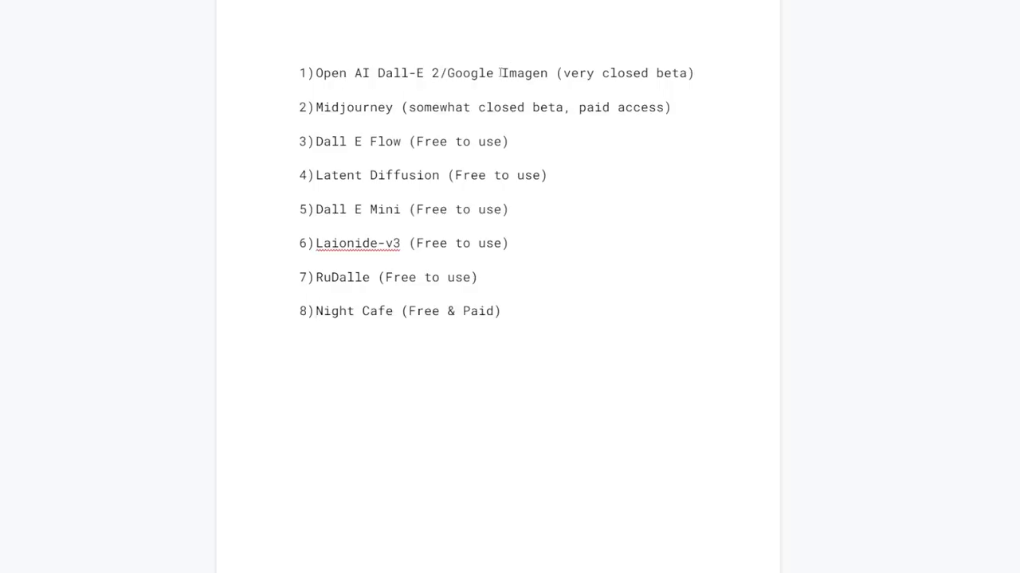
- Highlight the Midjourney entry and the Night Cafe entry in the ranked list of image generators
{"action": "left_click_drag", "start_coordinate": [315, 108], "coordinate": [664, 112]}
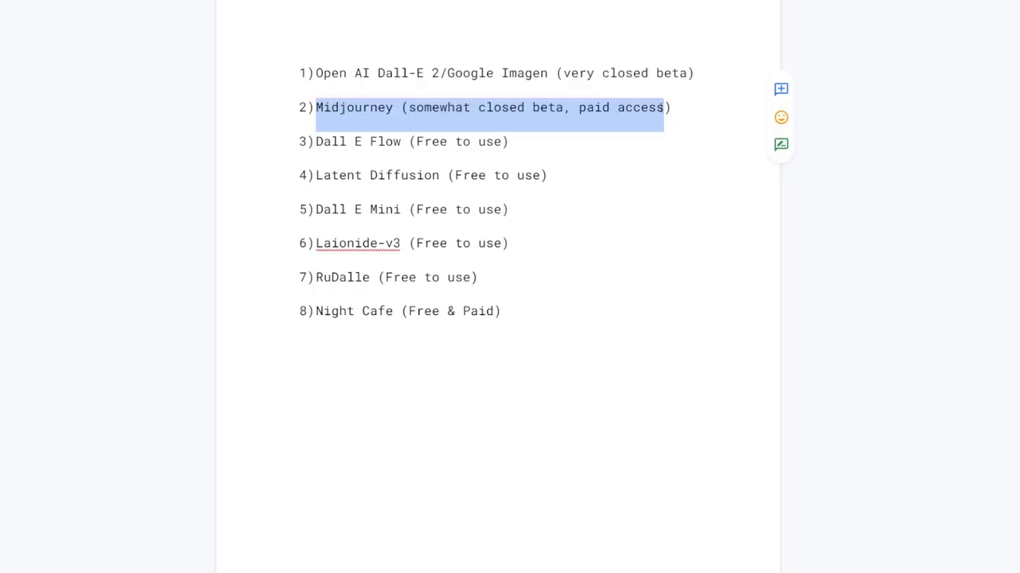
{"action": "mouse_move", "coordinate": [394, 111]}
{"action": "left_mouse_down"}
{"action": "mouse_move", "coordinate": [348, 112]}
{"action": "mouse_move", "coordinate": [400, 112]}
{"action": "left_mouse_up"}
{"action": "left_click", "coordinate": [511, 108]}
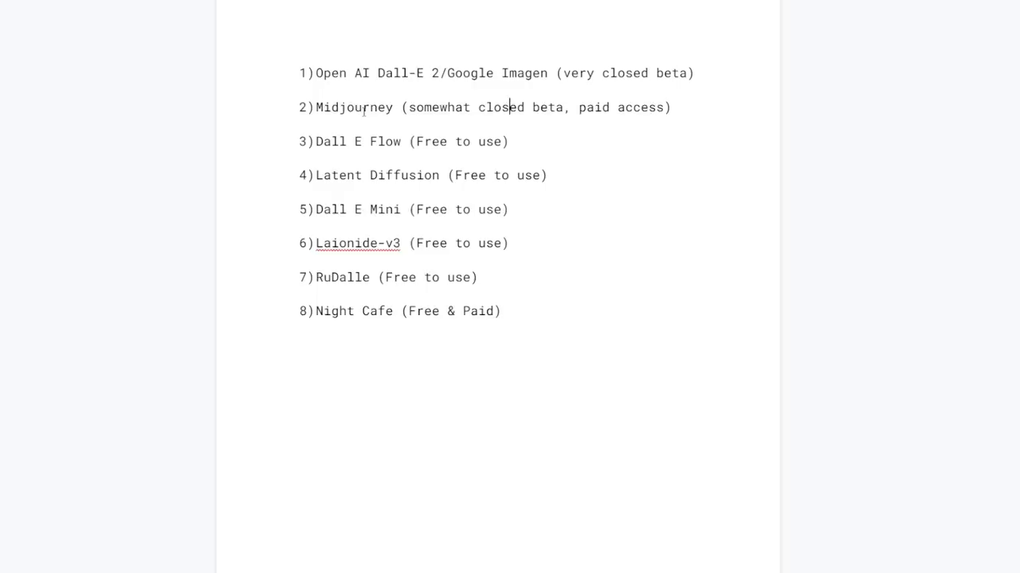
{"action": "left_click_drag", "start_coordinate": [393, 110], "coordinate": [320, 114]}
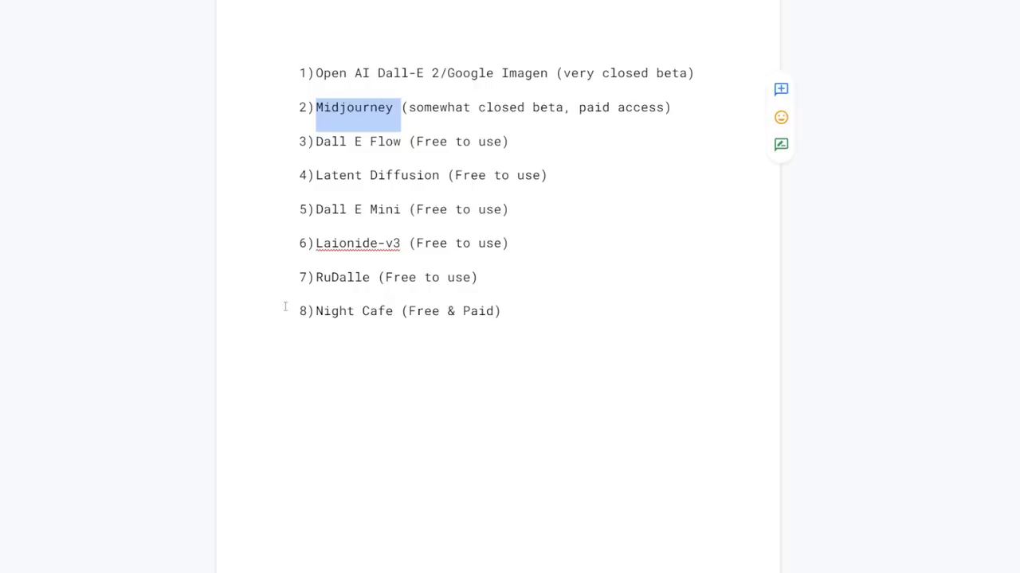
{"action": "left_click_drag", "start_coordinate": [316, 318], "coordinate": [539, 316]}
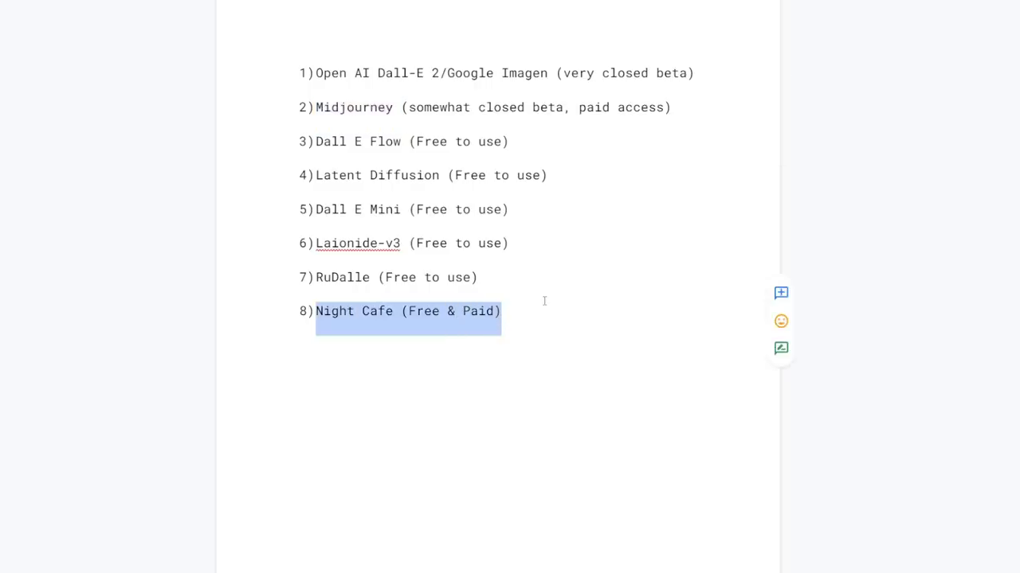
{"action": "left_click_drag", "start_coordinate": [324, 316], "coordinate": [493, 317]}
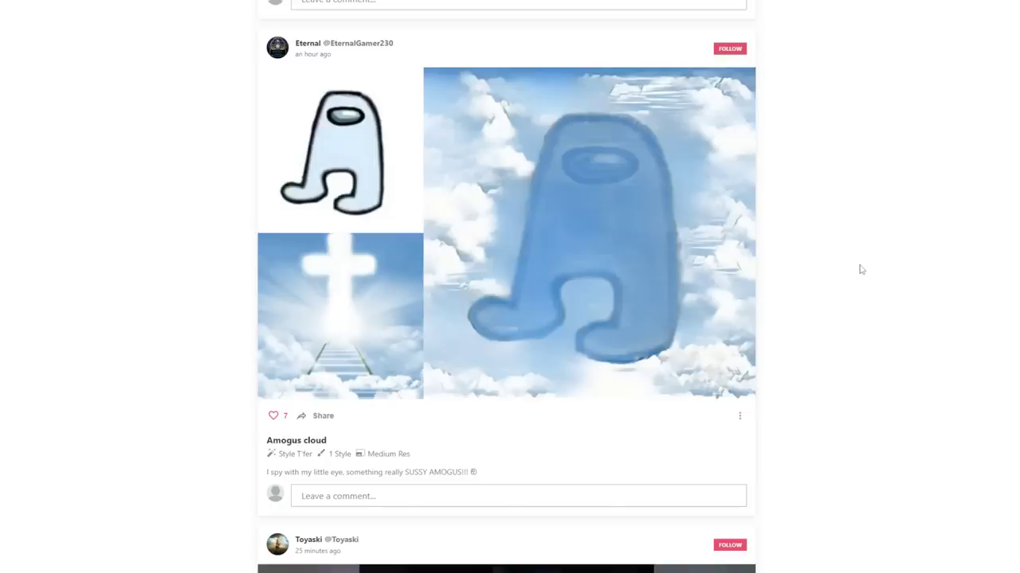
- Browse the NightCafe community feed to examine the artworks users have generated
{"action": "scroll", "coordinate": [758, 320], "scroll_direction": "down", "scroll_amount": 20}
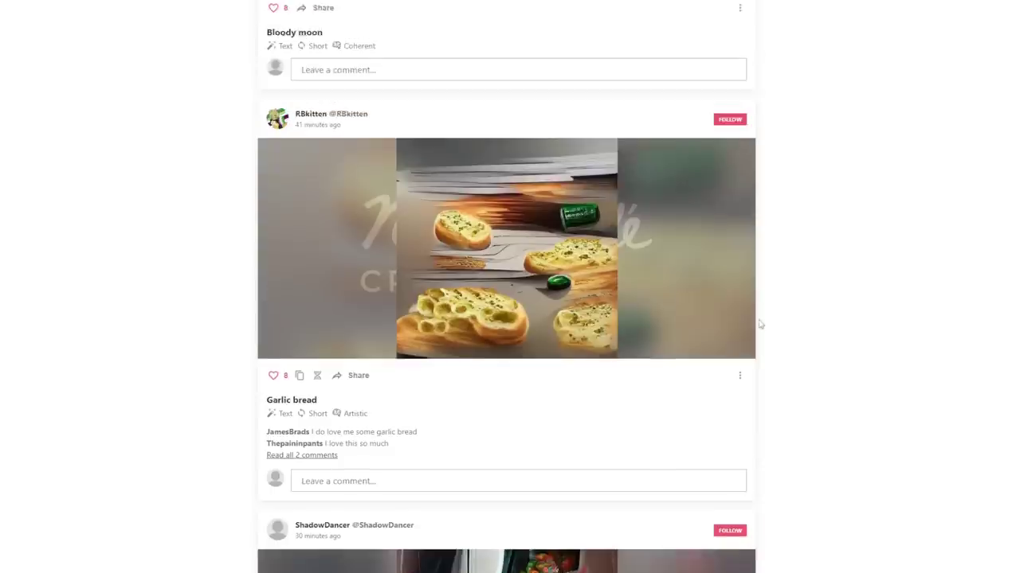
{"action": "scroll", "coordinate": [758, 320], "scroll_direction": "up", "scroll_amount": 1}
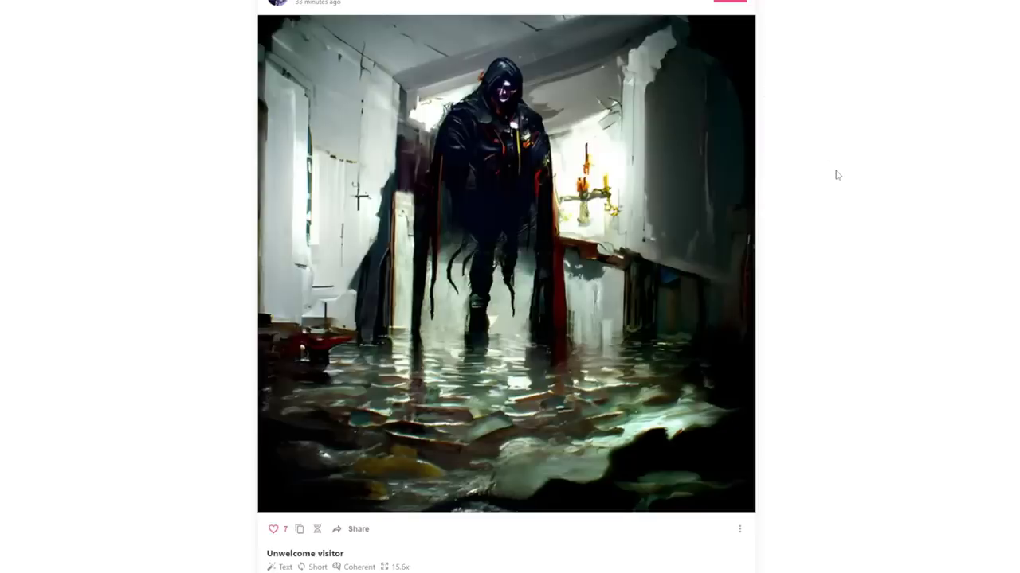
{"action": "scroll", "coordinate": [836, 174], "scroll_direction": "down", "scroll_amount": 8}
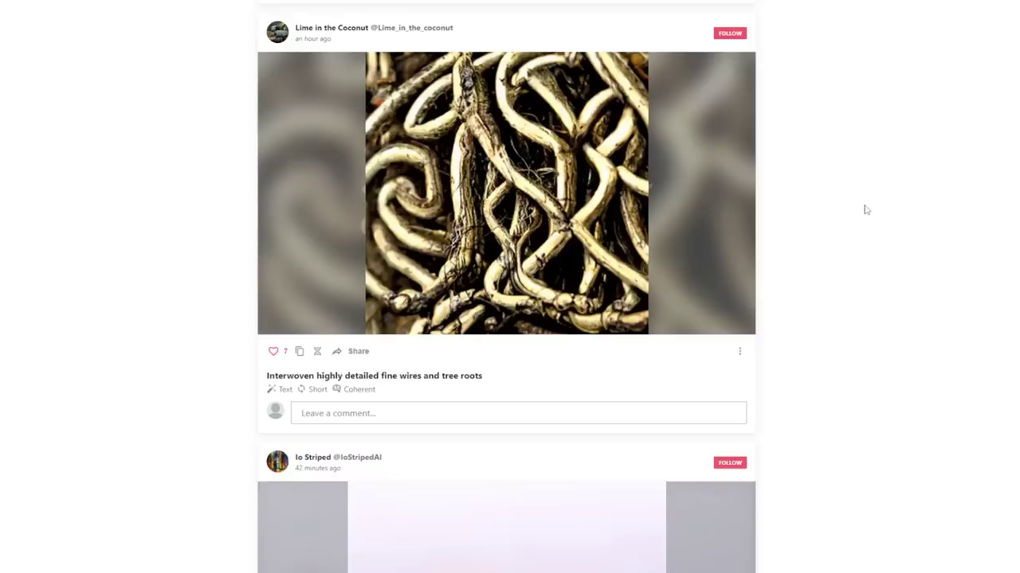
{"action": "scroll", "coordinate": [867, 209], "scroll_direction": "up", "scroll_amount": 3}
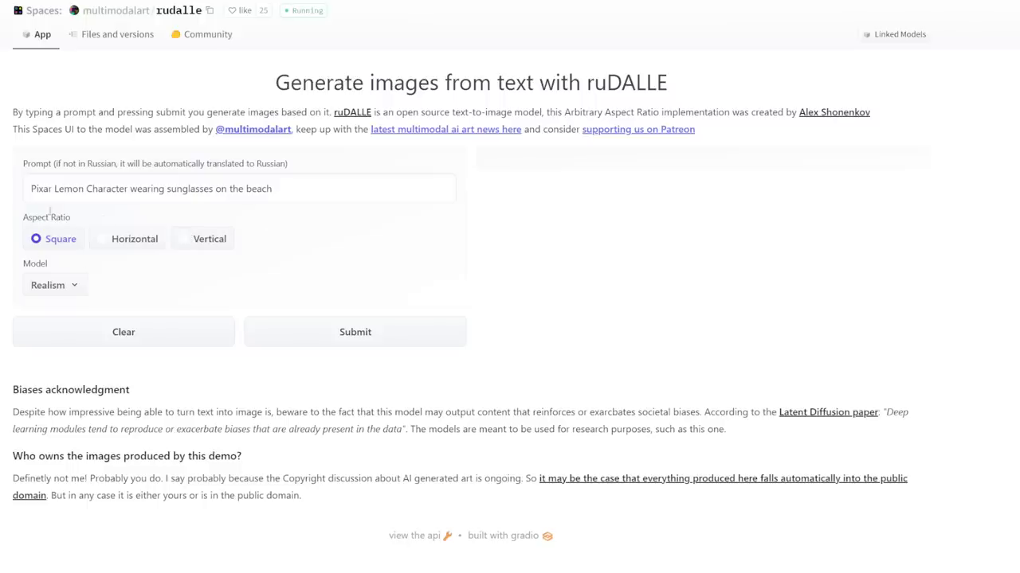
- Submit the prompt "Pixar Lemon Character wearing sunglasses on the beach" in ruDALLE with Square aspect ratio and the Realism model
{"action": "left_click_drag", "start_coordinate": [29, 190], "coordinate": [310, 194]}
{"action": "left_click", "coordinate": [311, 193]}
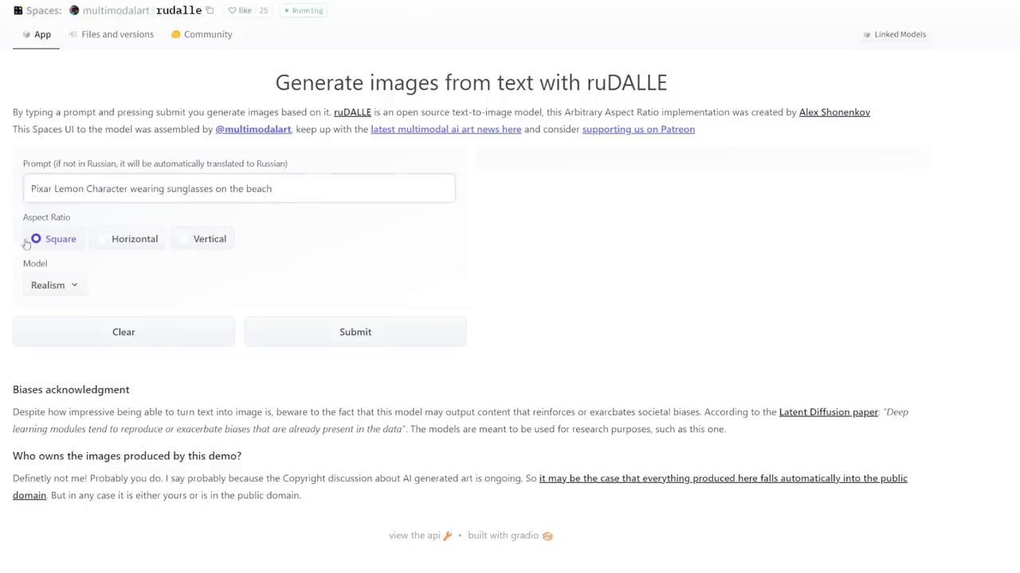
{"action": "left_click", "coordinate": [53, 285]}
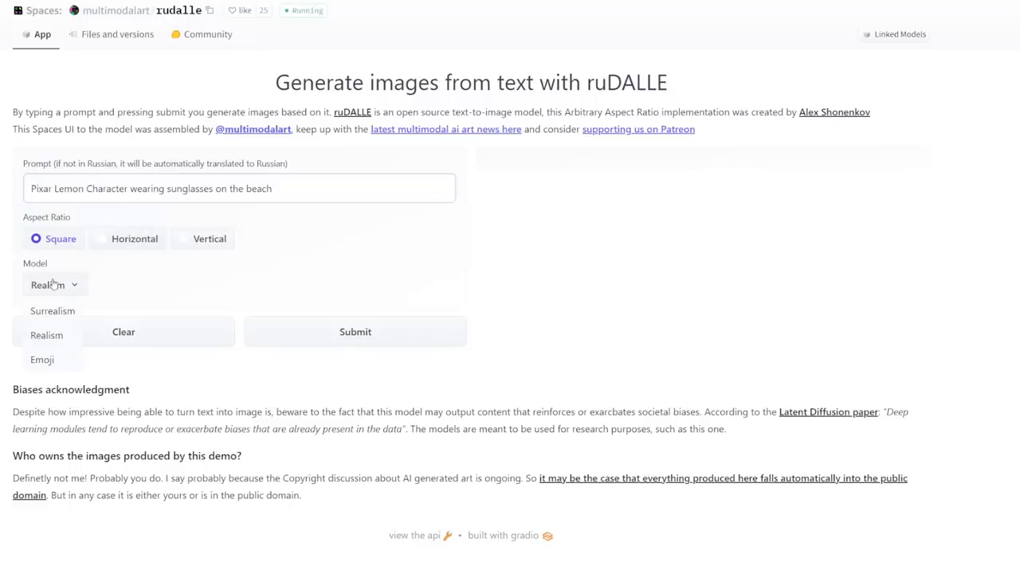
{"action": "left_click", "coordinate": [105, 301]}
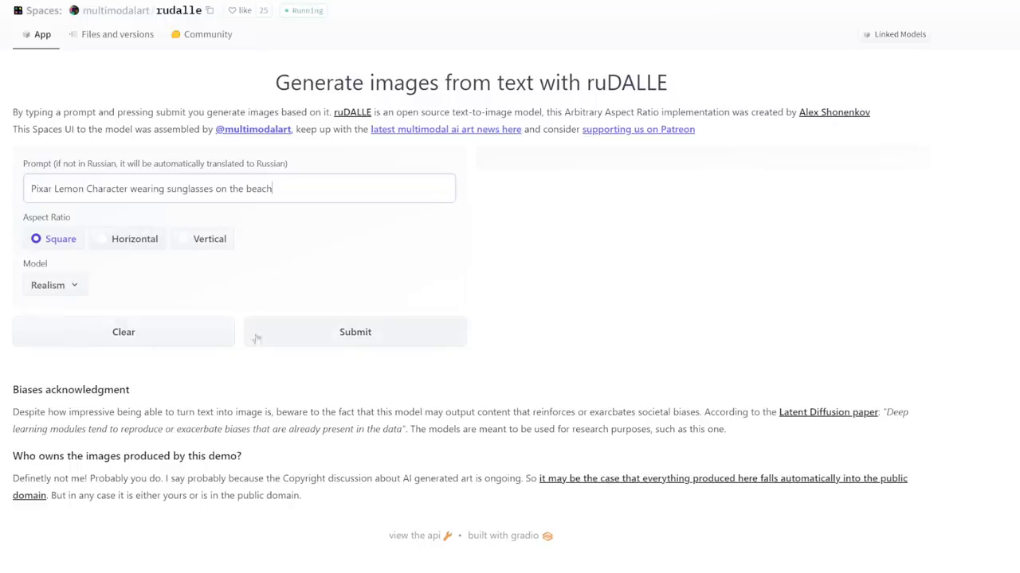
{"action": "left_click", "coordinate": [282, 338]}
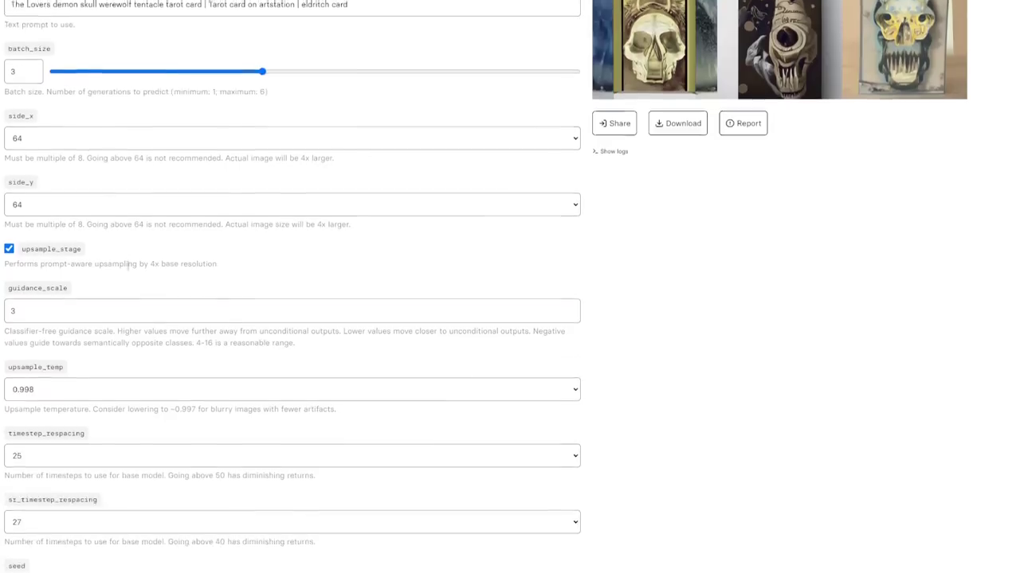
- Open the laionide-v3 examples and examine their prompts, settings and output images, from the video game covers back to the tarot cards
{"action": "scroll", "coordinate": [152, 274], "scroll_direction": "down", "scroll_amount": 5}
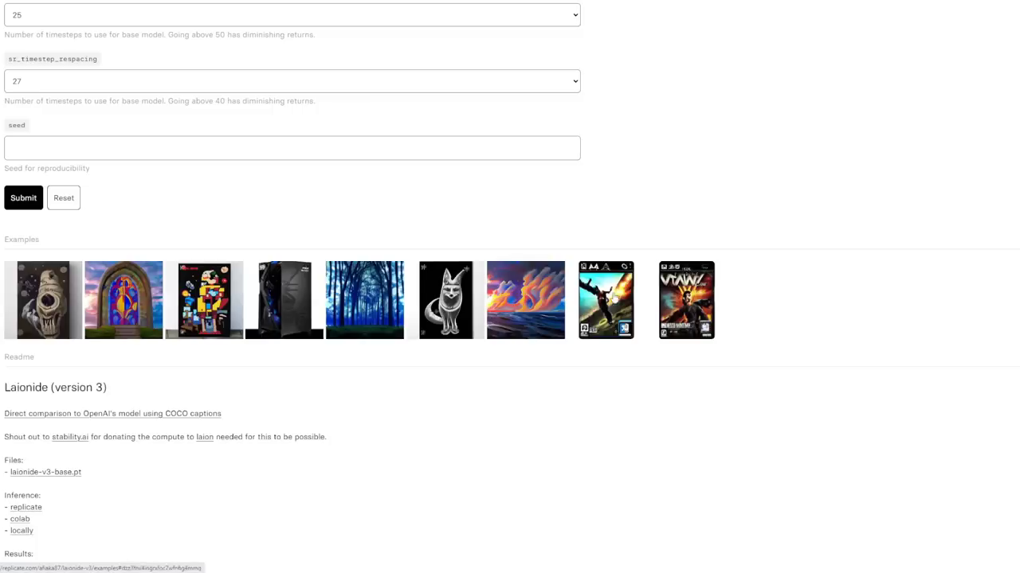
{"action": "left_click", "coordinate": [682, 302]}
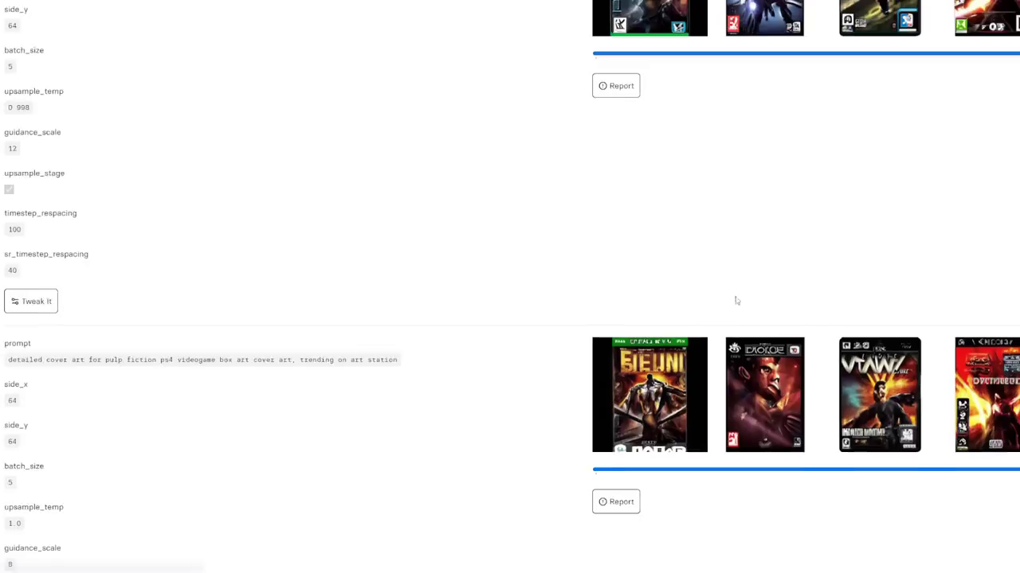
{"action": "scroll", "coordinate": [709, 303], "scroll_direction": "up", "scroll_amount": 3}
{"action": "scroll", "coordinate": [707, 305], "scroll_direction": "down", "scroll_amount": 3}
{"action": "scroll", "coordinate": [708, 309], "scroll_direction": "up", "scroll_amount": 8}
{"action": "scroll", "coordinate": [723, 231], "scroll_direction": "up", "scroll_amount": 1}
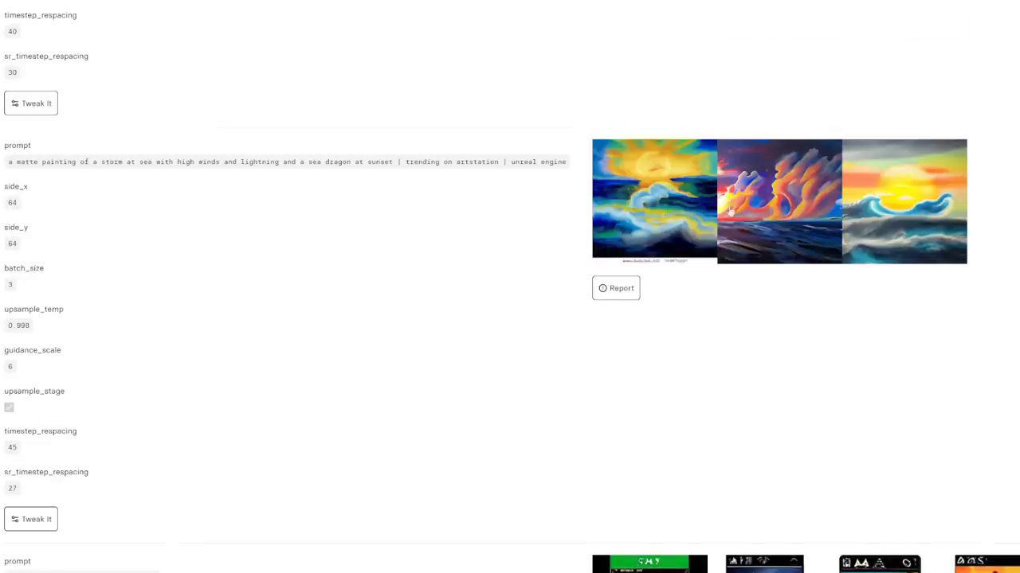
{"action": "scroll", "coordinate": [671, 272], "scroll_direction": "up", "scroll_amount": 4}
{"action": "scroll", "coordinate": [673, 275], "scroll_direction": "up", "scroll_amount": 10}
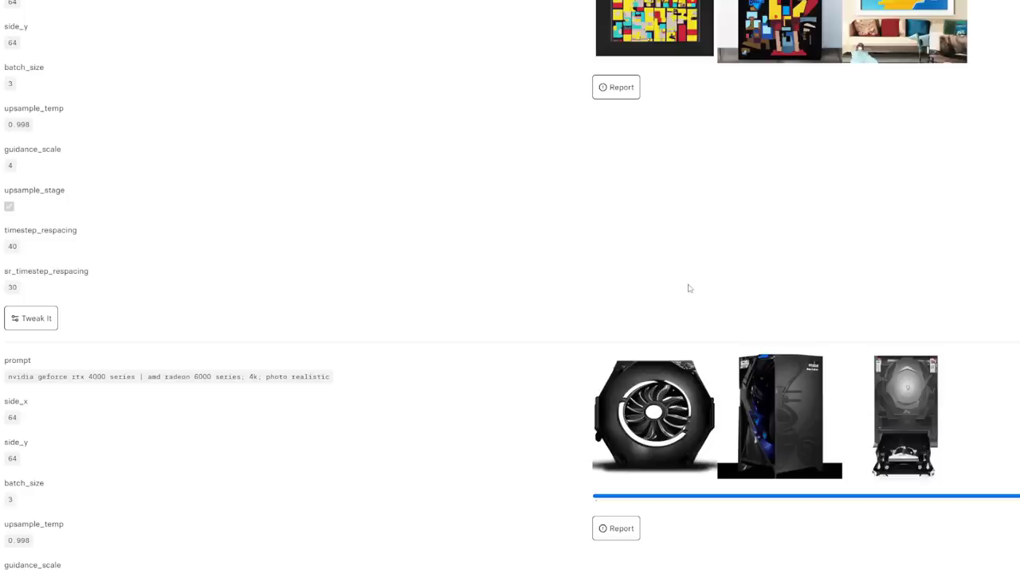
{"action": "scroll", "coordinate": [687, 288], "scroll_direction": "up", "scroll_amount": 5}
{"action": "scroll", "coordinate": [690, 289], "scroll_direction": "up", "scroll_amount": 15}
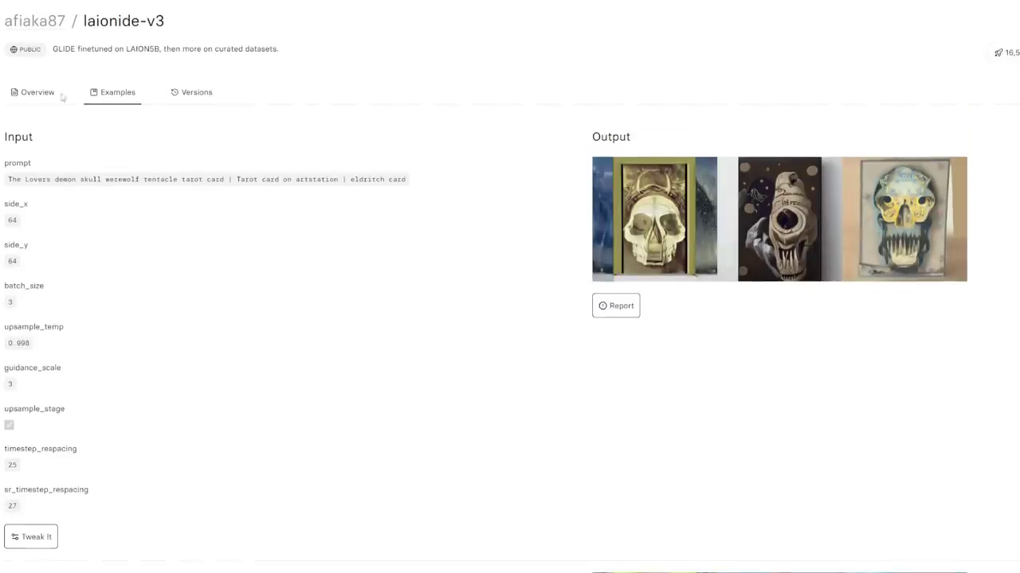
- Return to the laionide-v3 overview and review the lemon prompt's input settings and output images
{"action": "left_click", "coordinate": [49, 91]}
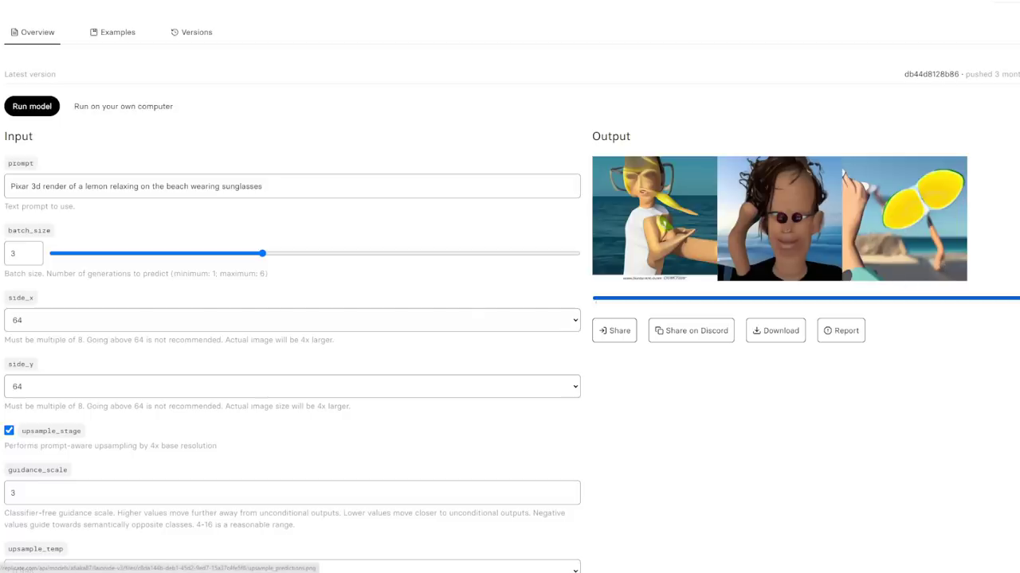
{"action": "scroll", "coordinate": [428, 326], "scroll_direction": "down", "scroll_amount": 4}
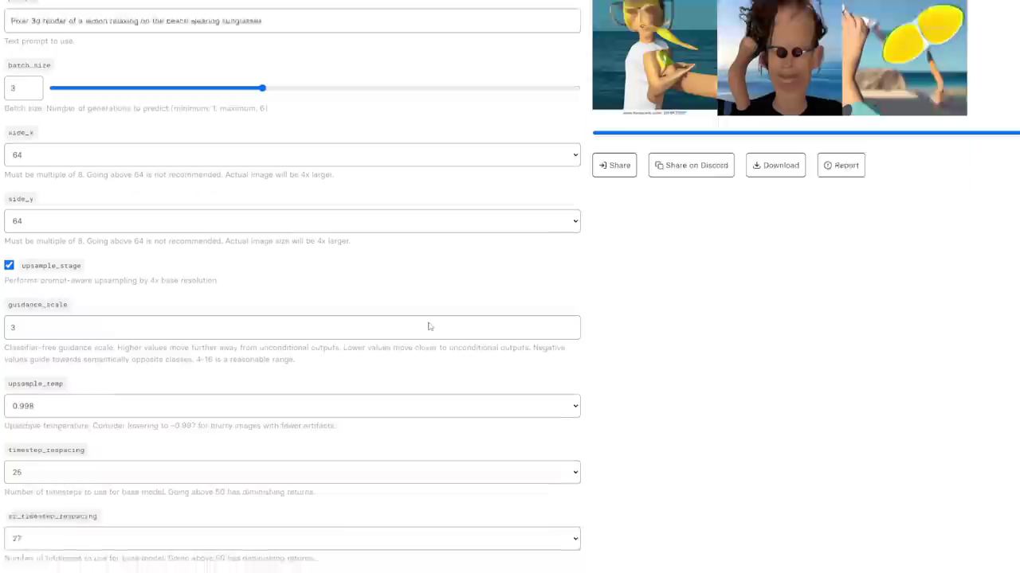
{"action": "scroll", "coordinate": [247, 364], "scroll_direction": "up", "scroll_amount": 3}
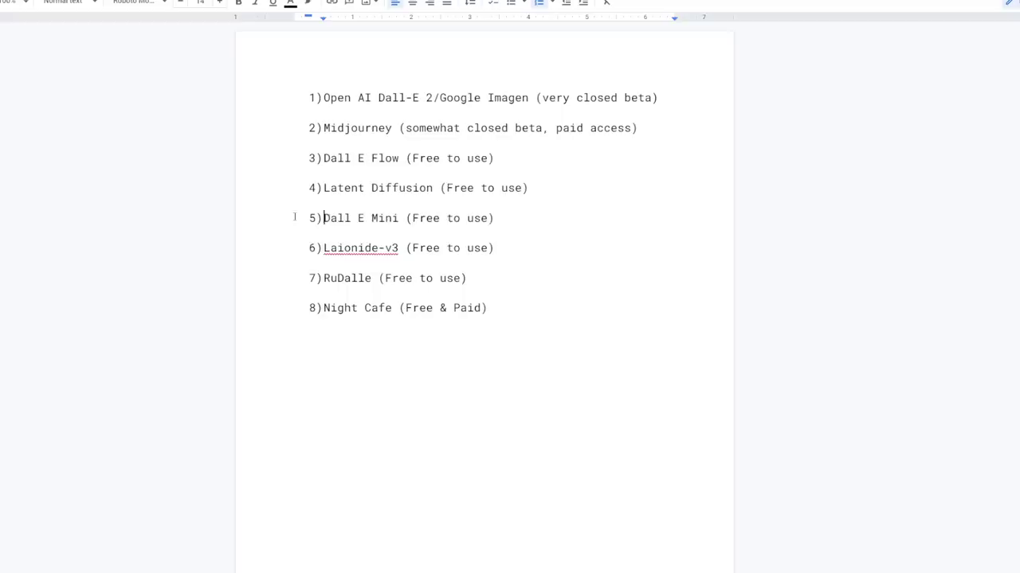
- Highlight the Dall E Mini list entry and run DALL·E mini with the prompt "Pixar 3d render of a lemon relaxing on the beach wearing sunglasses"
{"action": "left_click_drag", "start_coordinate": [292, 218], "coordinate": [578, 219]}
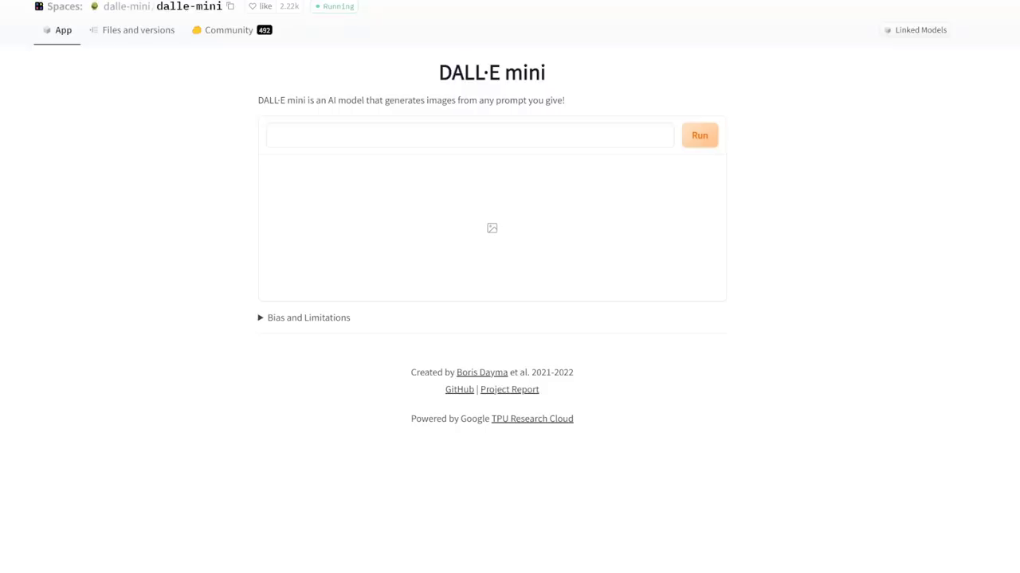
{"action": "left_click", "coordinate": [589, 136]}
{"action": "type", "text": "Pixar 3d render of a lemon relaxing on the beach wearing sunglasses"}
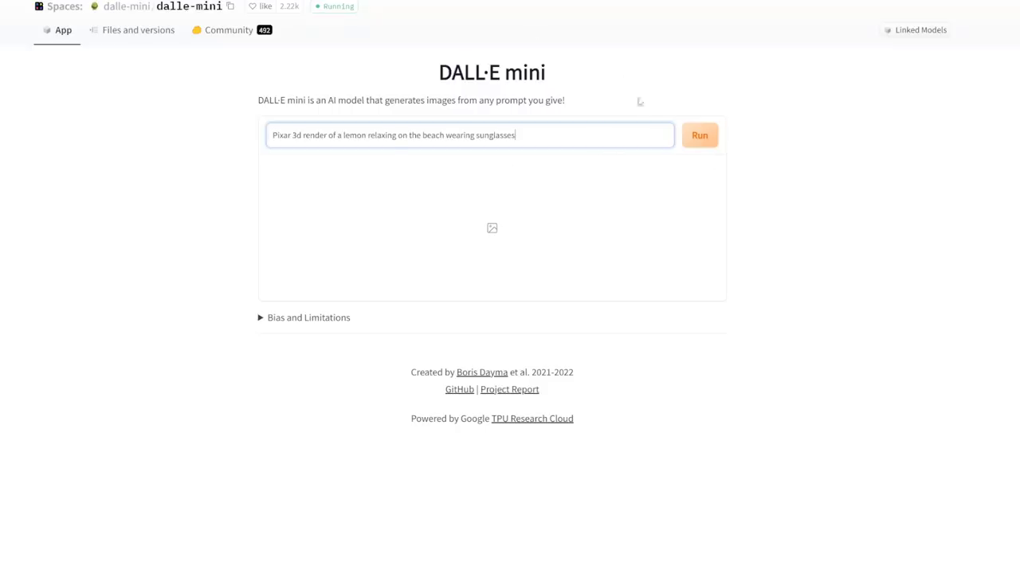
{"action": "left_click", "coordinate": [699, 136]}
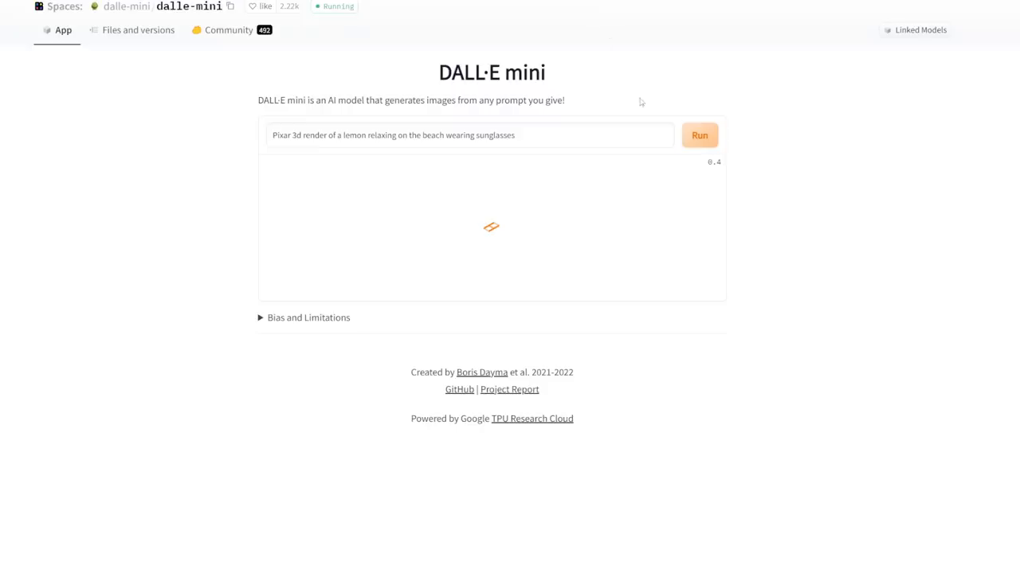
{"action": "scroll", "coordinate": [535, 169], "scroll_direction": "down", "scroll_amount": 3}
{"action": "scroll", "coordinate": [470, 204], "scroll_direction": "up", "scroll_amount": 3}
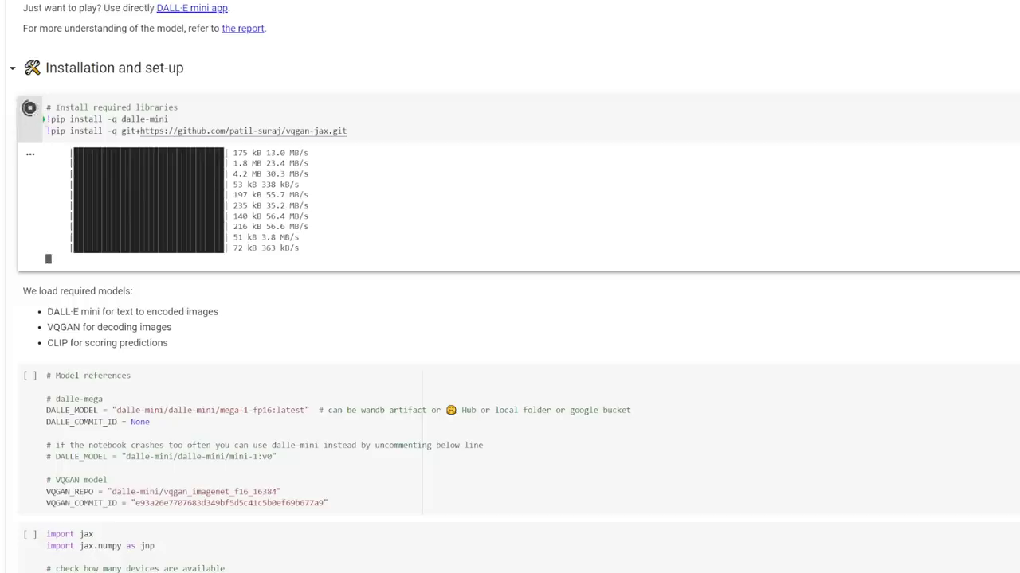
- Look through the DALL·E mini inference pipeline notebook, from the installation cells to the CLIP-ranked image display and back
{"action": "scroll", "coordinate": [159, 374], "scroll_direction": "down", "scroll_amount": 10}
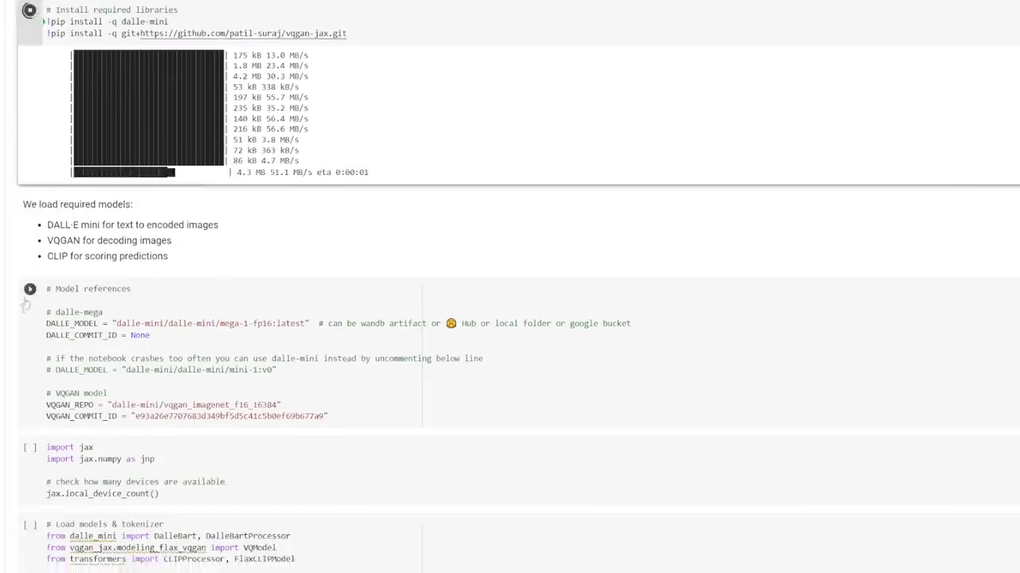
{"action": "scroll", "coordinate": [162, 374], "scroll_direction": "down", "scroll_amount": 15}
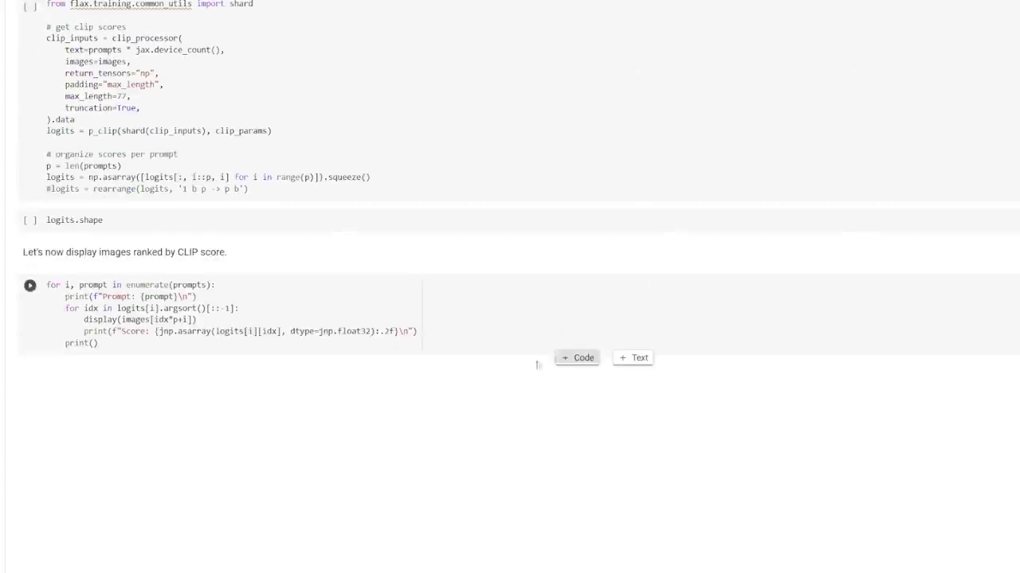
{"action": "scroll", "coordinate": [457, 364], "scroll_direction": "up", "scroll_amount": 15}
{"action": "scroll", "coordinate": [457, 364], "scroll_direction": "up", "scroll_amount": 15}
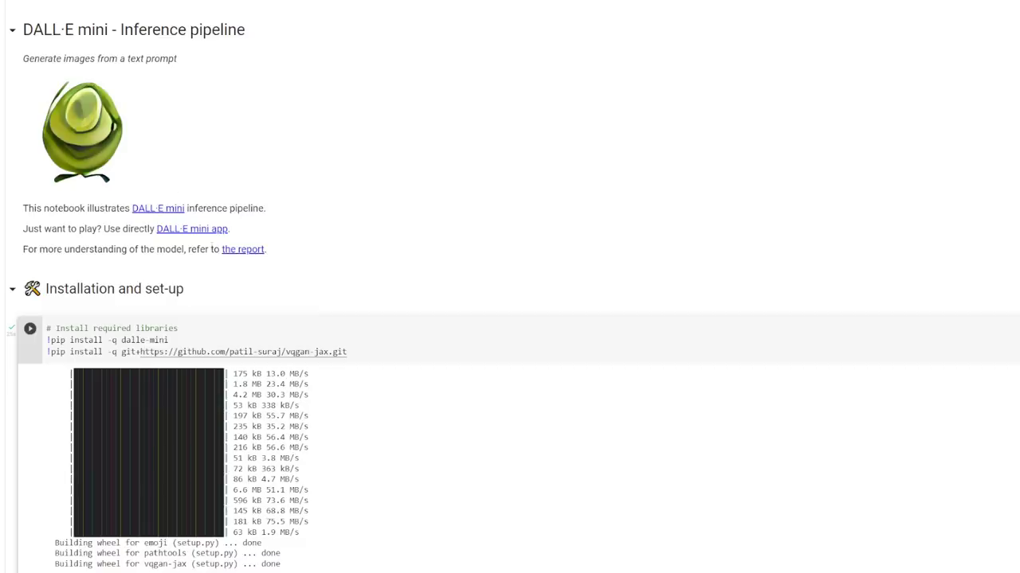
{"action": "scroll", "coordinate": [273, 226], "scroll_direction": "down", "scroll_amount": 3}
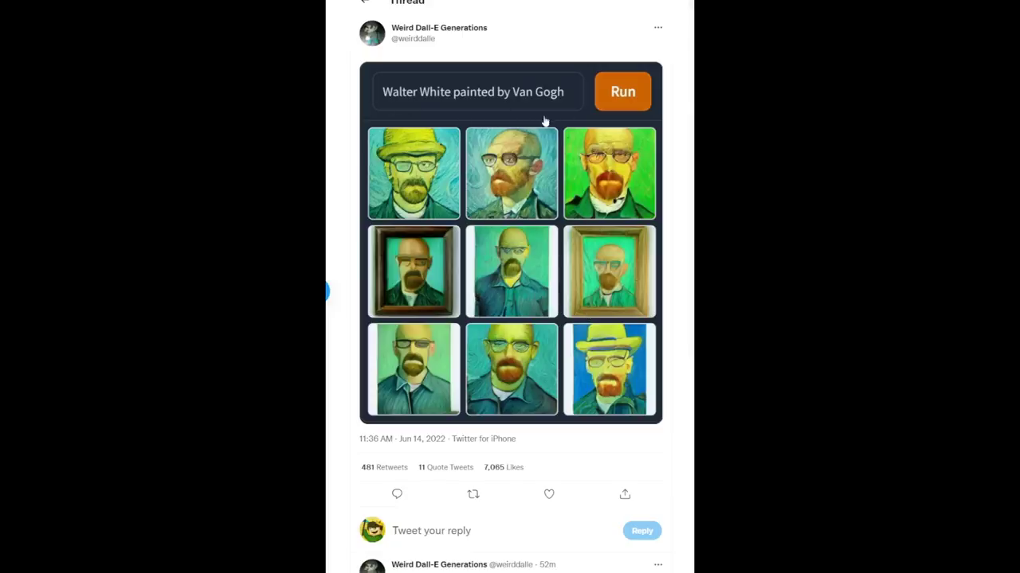
- Browse the Weird Dall-E Generations thread to examine the Walter White post and the image grids in its replies
{"action": "scroll", "coordinate": [526, 327], "scroll_direction": "down", "scroll_amount": 2}
{"action": "scroll", "coordinate": [525, 327], "scroll_direction": "down", "scroll_amount": 9}
{"action": "scroll", "coordinate": [580, 284], "scroll_direction": "down", "scroll_amount": 4}
{"action": "scroll", "coordinate": [491, 263], "scroll_direction": "up", "scroll_amount": 1}
{"action": "scroll", "coordinate": [534, 307], "scroll_direction": "down", "scroll_amount": 5}
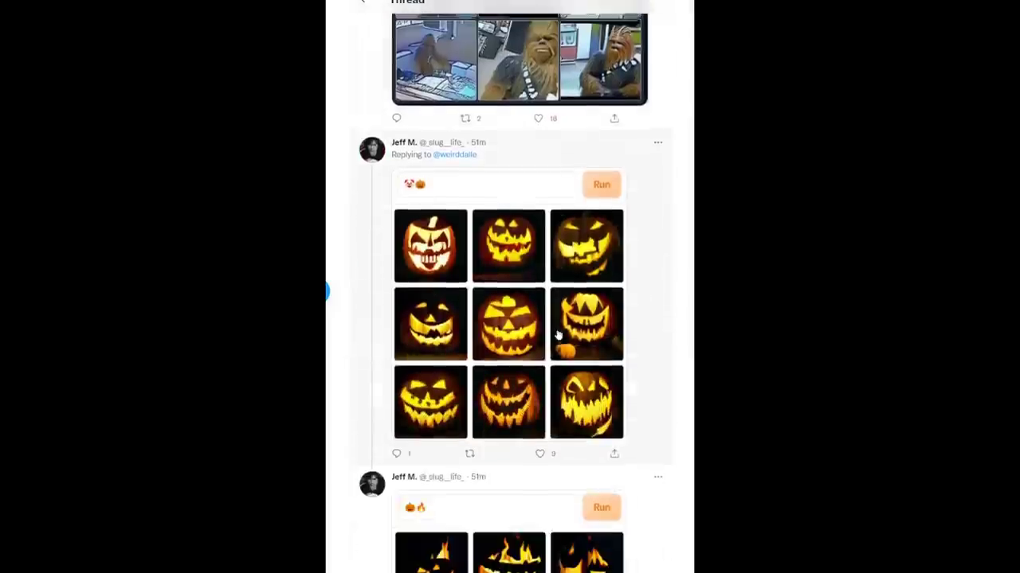
{"action": "scroll", "coordinate": [646, 359], "scroll_direction": "down", "scroll_amount": 8}
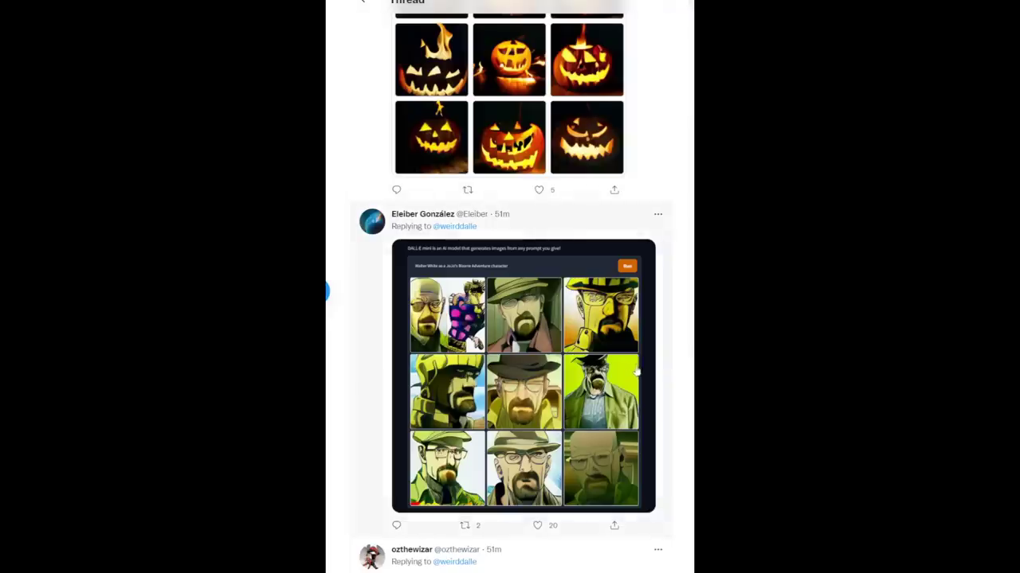
{"action": "scroll", "coordinate": [637, 371], "scroll_direction": "up", "scroll_amount": 6}
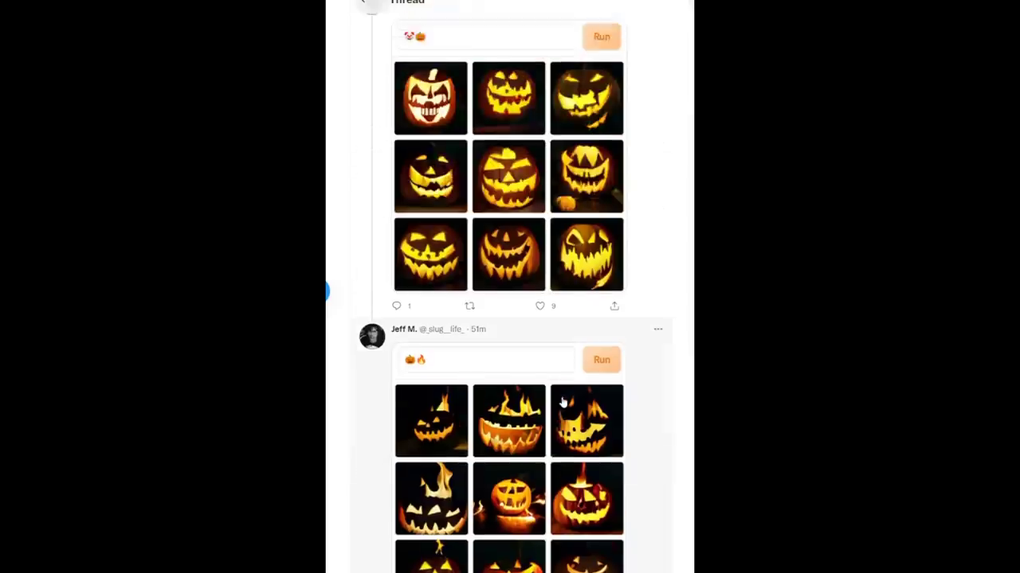
- Look back through the thread's Van Gogh as Shrek and Michael Jackson replies, and clear the Dall E Mini selection in the ranking list
{"action": "scroll", "coordinate": [562, 404], "scroll_direction": "up", "scroll_amount": 10}
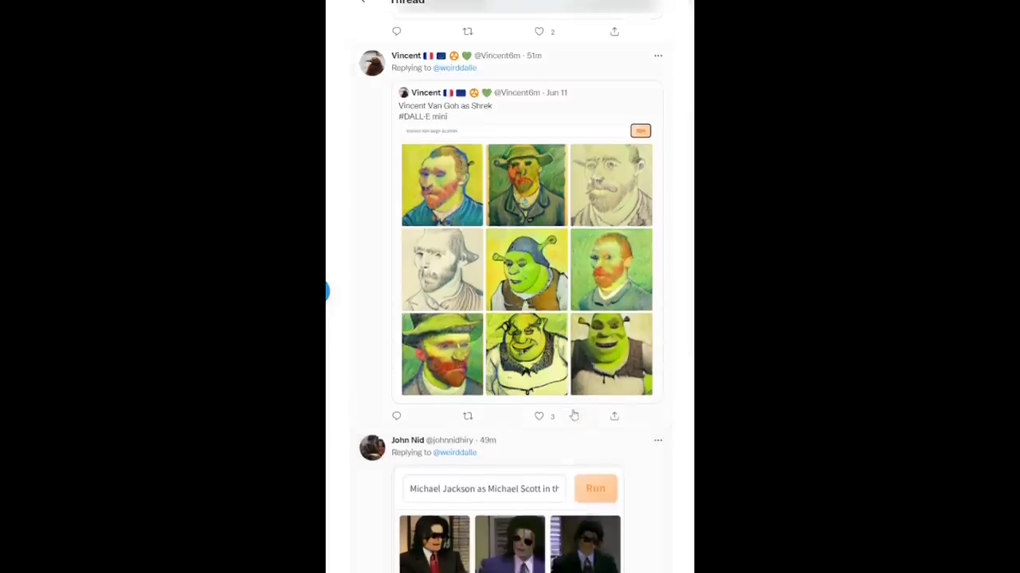
{"action": "scroll", "coordinate": [573, 415], "scroll_direction": "up", "scroll_amount": 8}
{"action": "scroll", "coordinate": [571, 414], "scroll_direction": "down", "scroll_amount": 8}
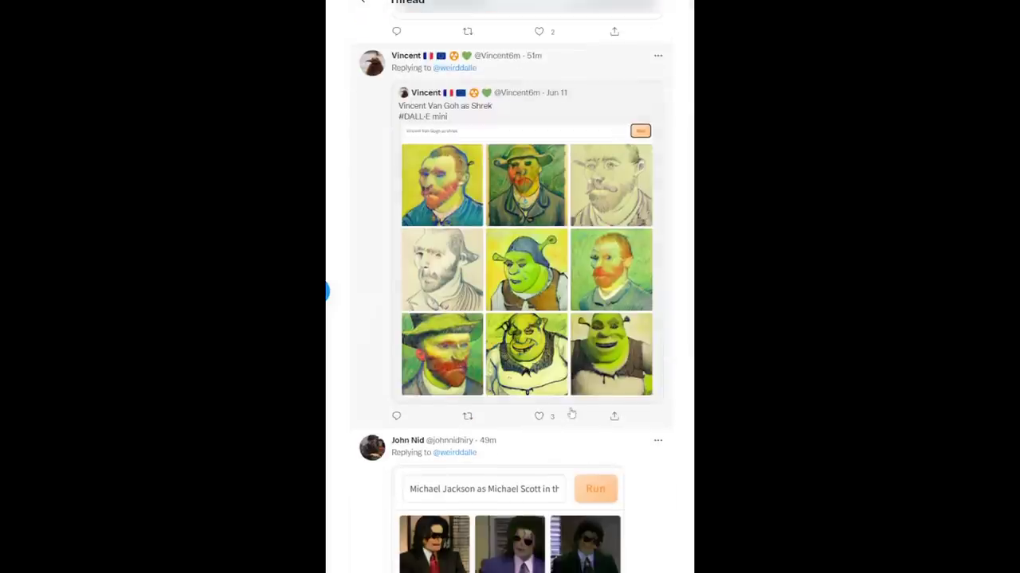
{"action": "scroll", "coordinate": [555, 399], "scroll_direction": "down", "scroll_amount": 1}
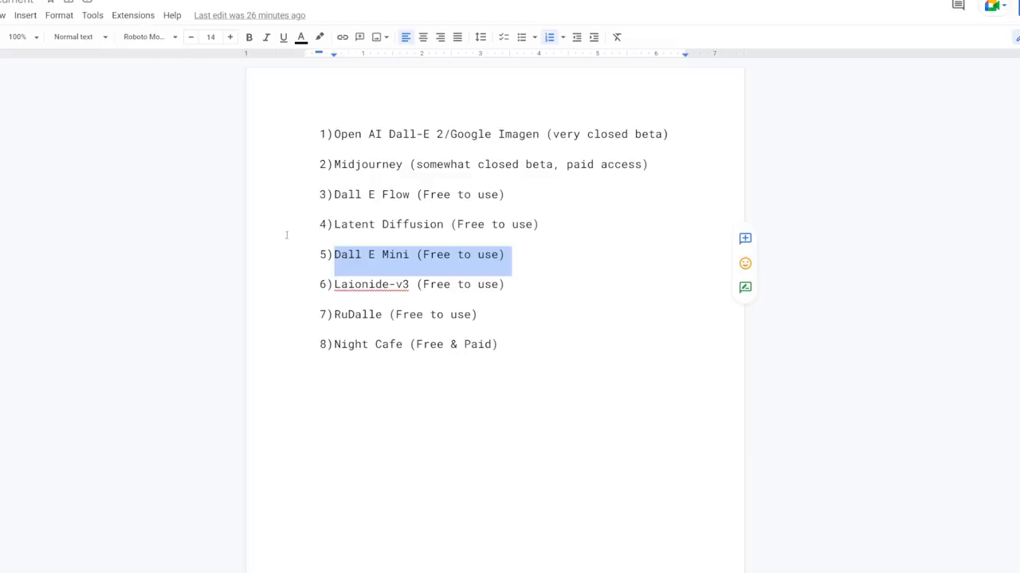
{"action": "left_click", "coordinate": [286, 234]}
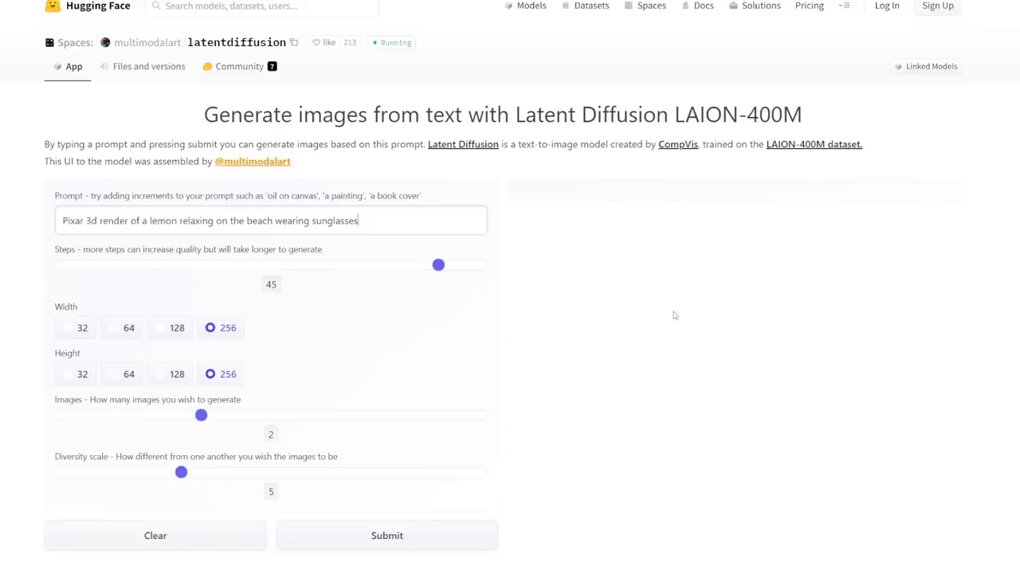
- Set Latent Diffusion to 50 steps and 4 images, and generate from the prompt "Pixar 3d render of a lemon relaxing on the beach wearing sunglasses"
{"action": "left_click_drag", "start_coordinate": [437, 265], "coordinate": [605, 262]}
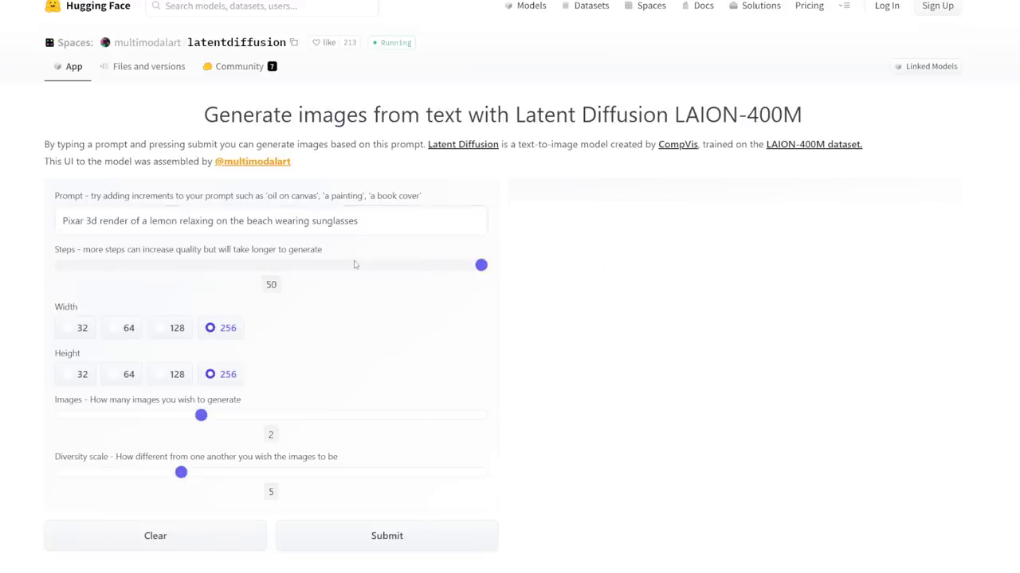
{"action": "left_click_drag", "start_coordinate": [201, 415], "coordinate": [481, 415]}
{"action": "mouse_move", "coordinate": [118, 221]}
{"action": "left_mouse_down"}
{"action": "mouse_move", "coordinate": [194, 221]}
{"action": "mouse_move", "coordinate": [103, 220]}
{"action": "mouse_move", "coordinate": [119, 220]}
{"action": "left_mouse_up"}
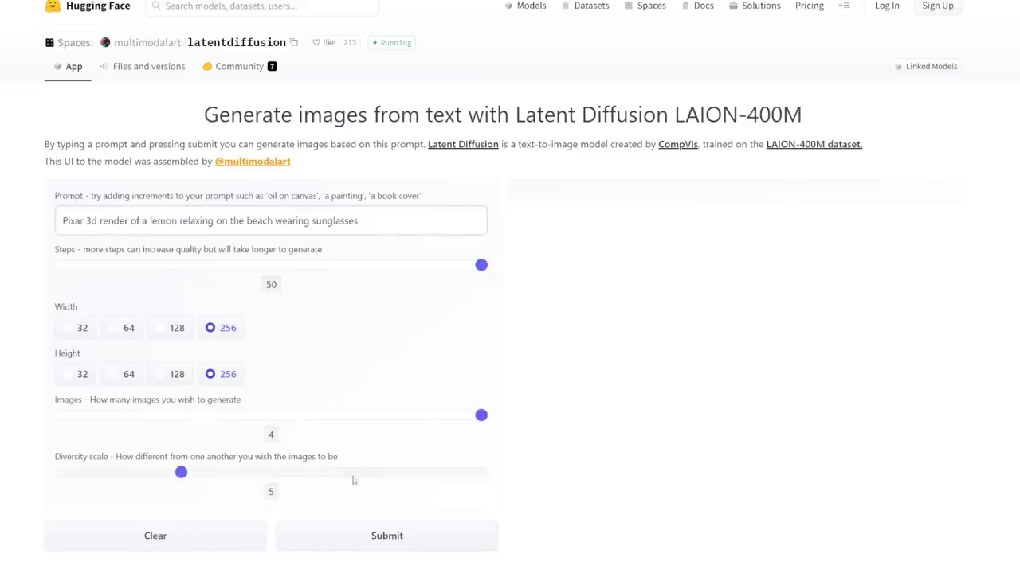
{"action": "left_click", "coordinate": [390, 541]}
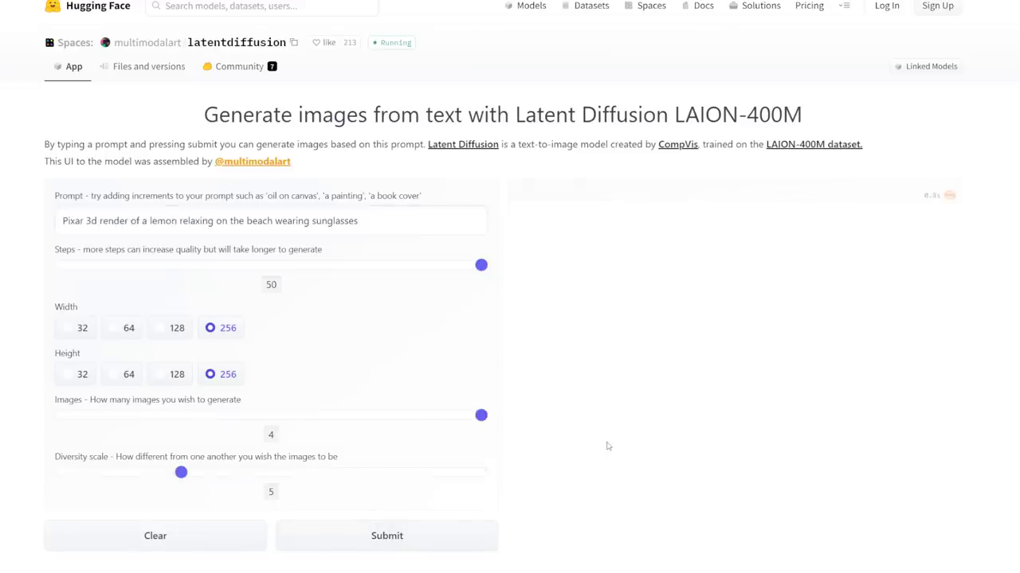
{"action": "scroll", "coordinate": [769, 278], "scroll_direction": "down", "scroll_amount": 2}
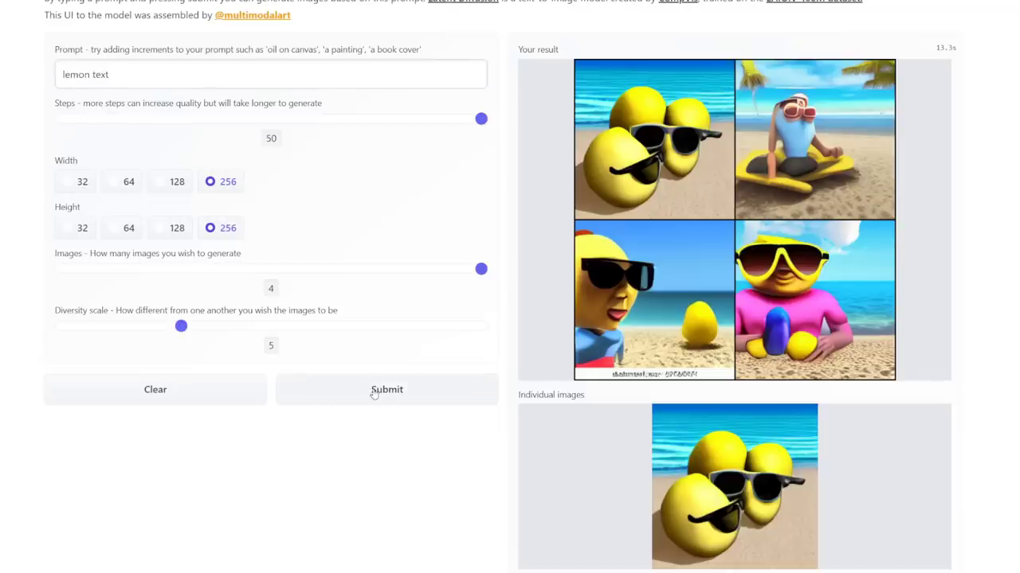
- Run Latent Diffusion with the prompt "lemon text" and review the resulting image grid
{"action": "left_click", "coordinate": [379, 392]}
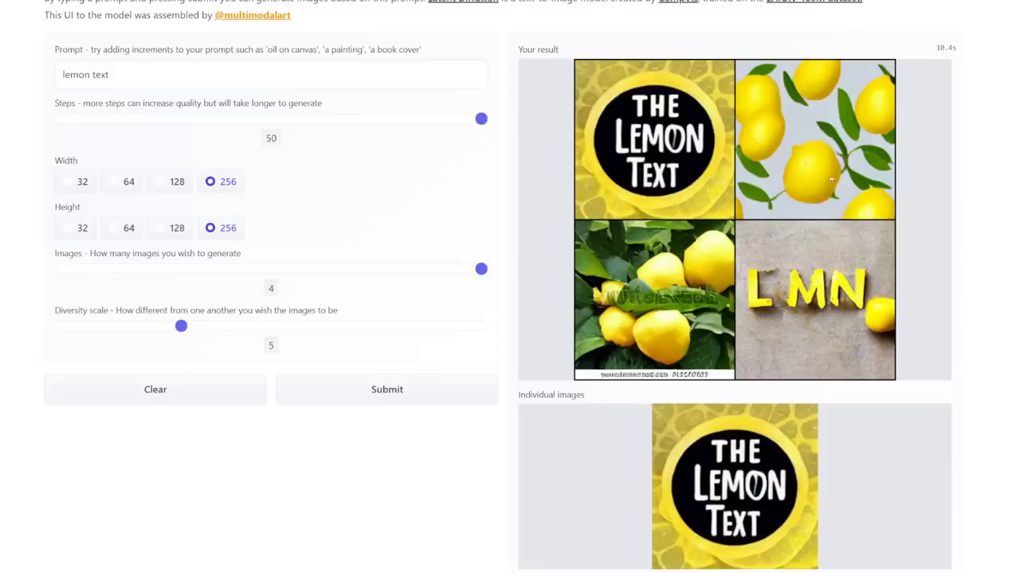
{"action": "scroll", "coordinate": [476, 220], "scroll_direction": "up", "scroll_amount": 3}
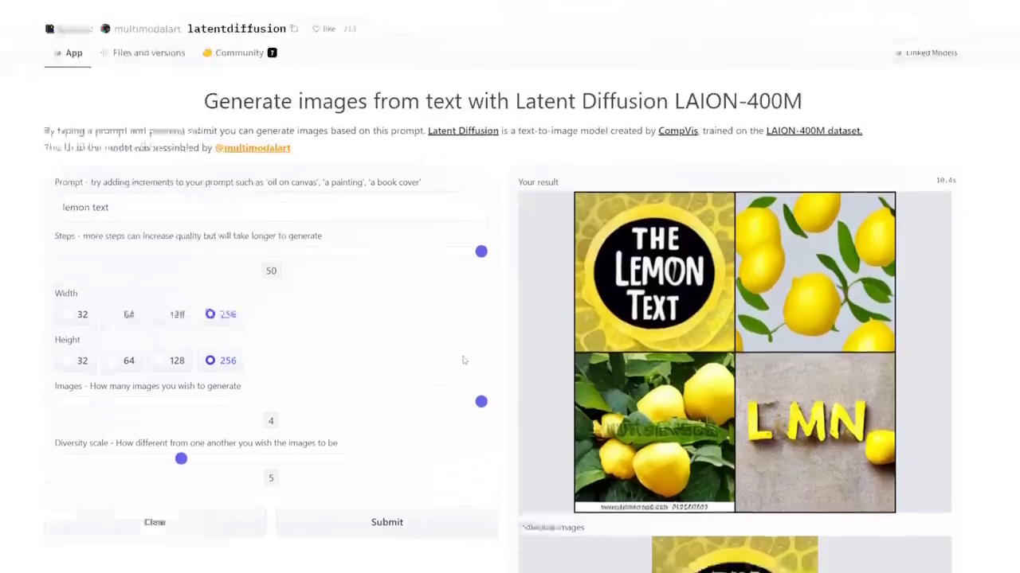
{"action": "scroll", "coordinate": [622, 349], "scroll_direction": "down", "scroll_amount": 5}
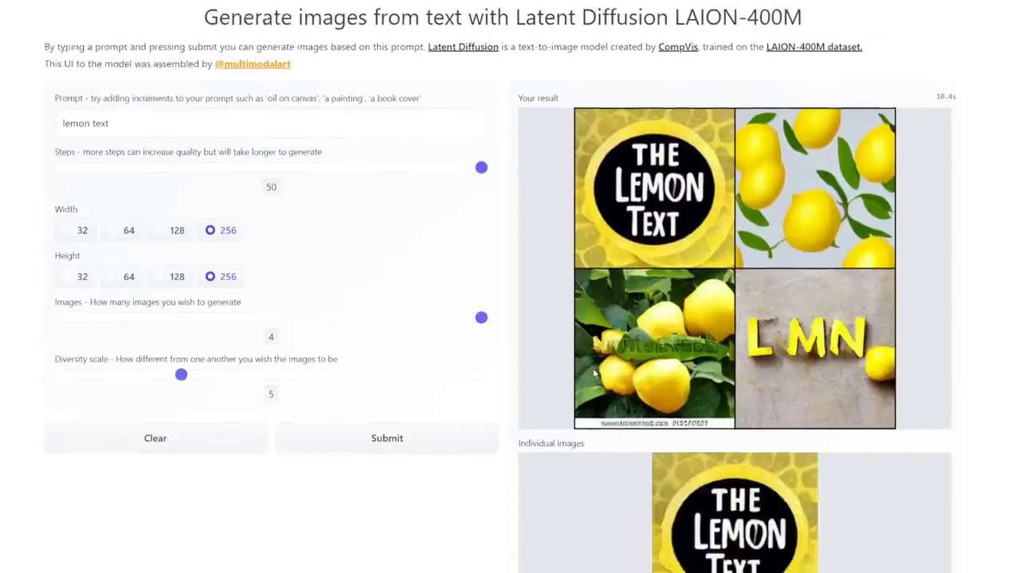
{"action": "scroll", "coordinate": [622, 349], "scroll_direction": "up", "scroll_amount": 3}
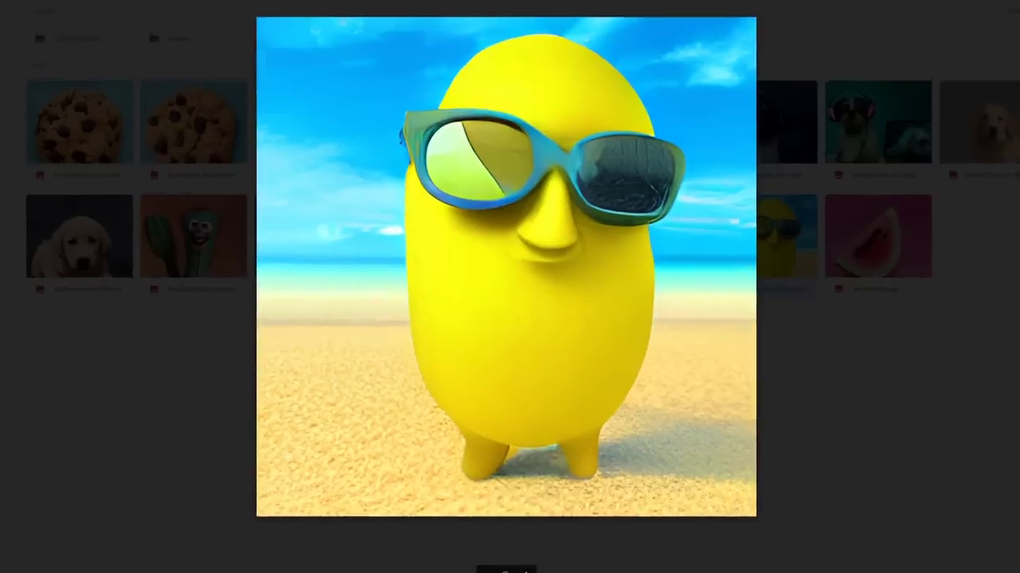
- Close the Pixar lemon preview in the Drive folder and select the watermelon image
{"action": "left_click", "coordinate": [873, 315]}
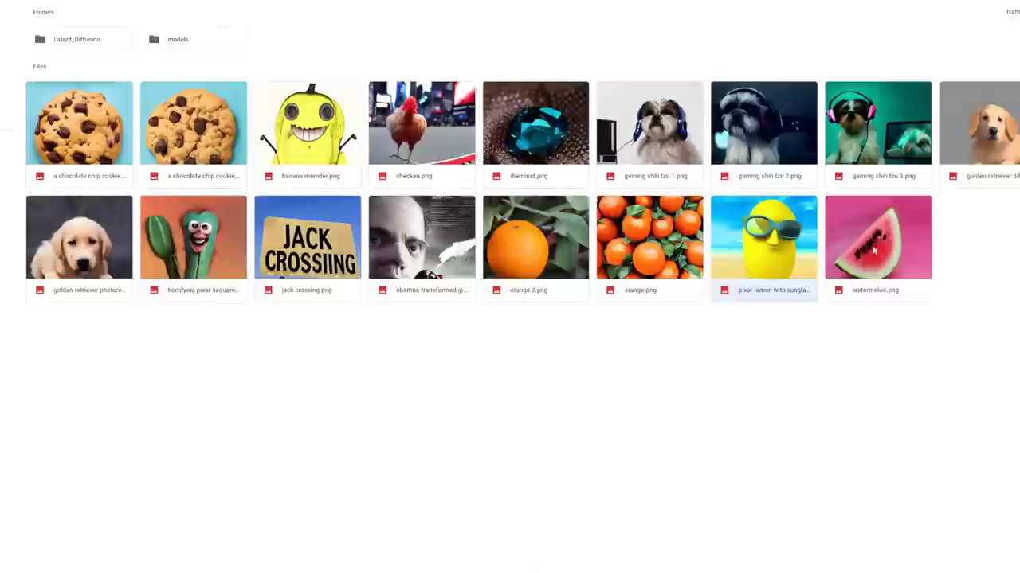
{"action": "left_click", "coordinate": [873, 272]}
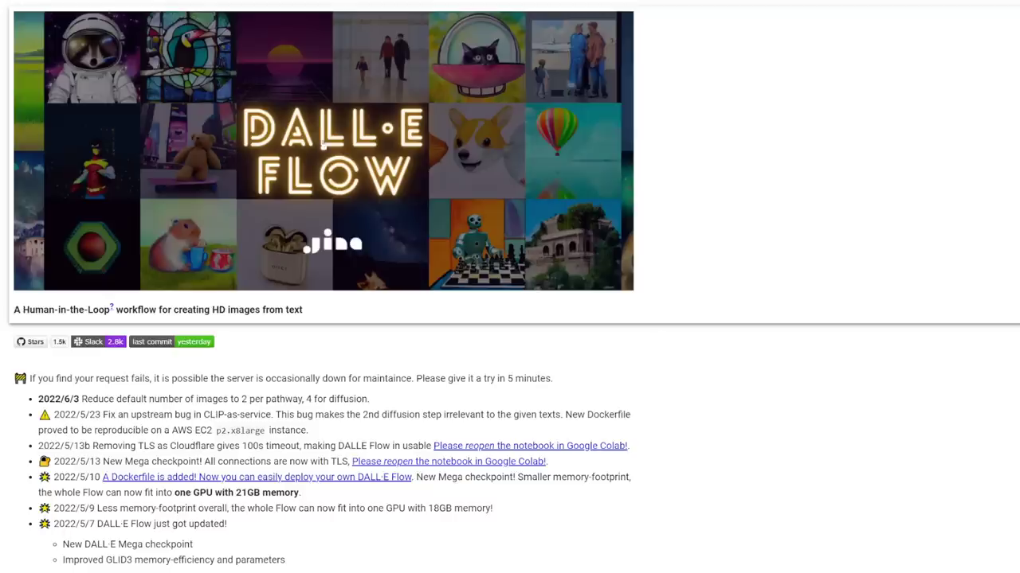
- Look through the DALL·E Flow notebook from the update notes to the jina install cell and the DALL·E Mega prompt step
{"action": "scroll", "coordinate": [452, 313], "scroll_direction": "down", "scroll_amount": 5}
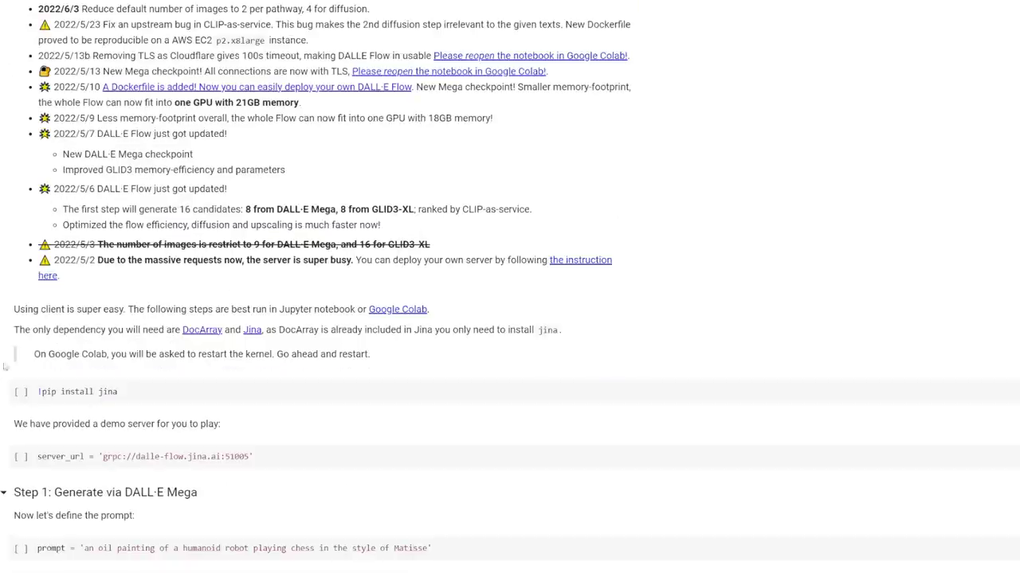
{"action": "scroll", "coordinate": [8, 366], "scroll_direction": "down", "scroll_amount": 2}
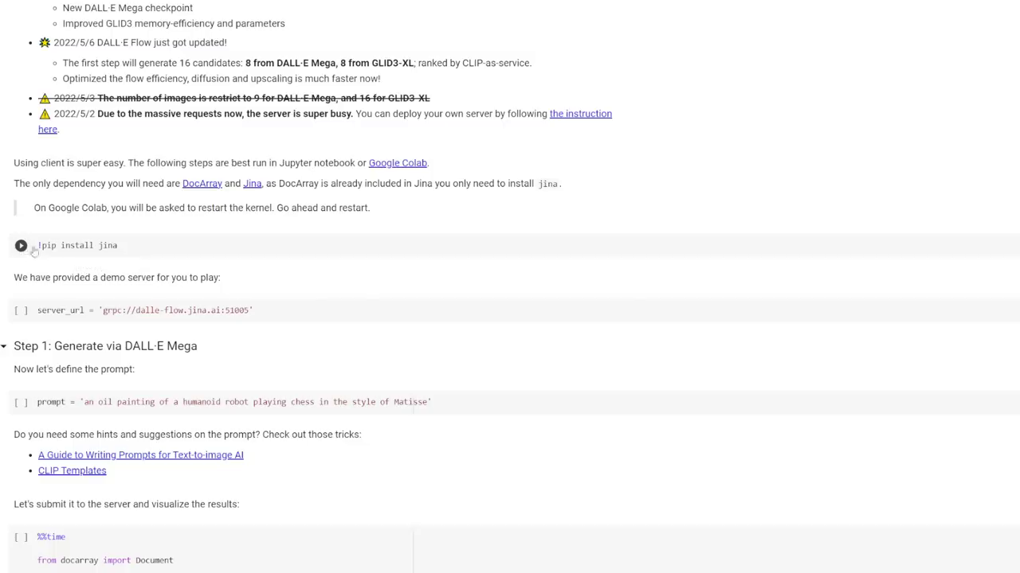
{"action": "scroll", "coordinate": [78, 353], "scroll_direction": "up", "scroll_amount": 2}
{"action": "scroll", "coordinate": [78, 353], "scroll_direction": "down", "scroll_amount": 2}
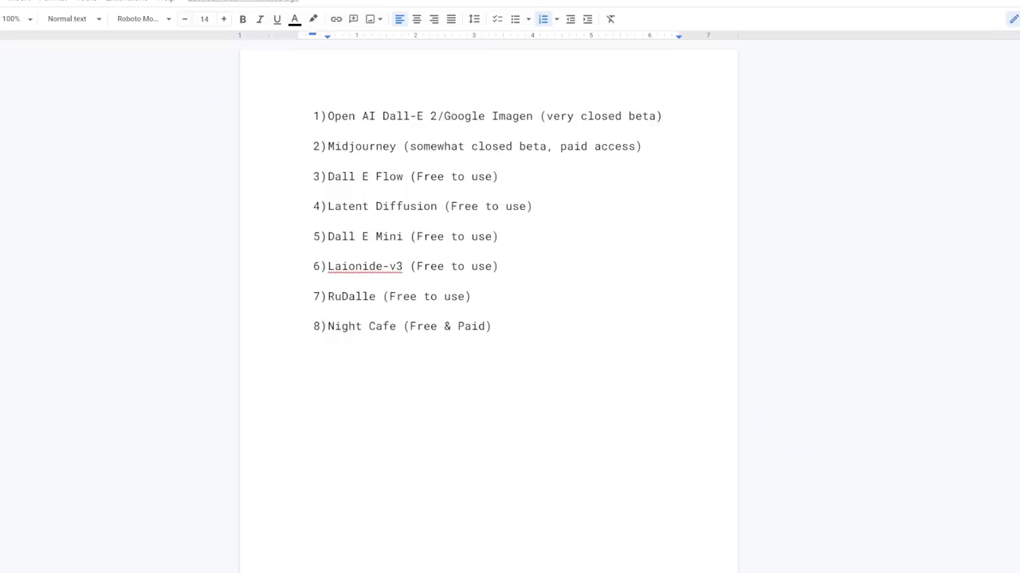
- Highlight the Midjourney list entry and view the Midjourney gallery's lemon, blue-background cookie, lime character, Pixar robot, diesel engine and ice cream cone images
{"action": "left_click_drag", "start_coordinate": [666, 116], "coordinate": [659, 146]}
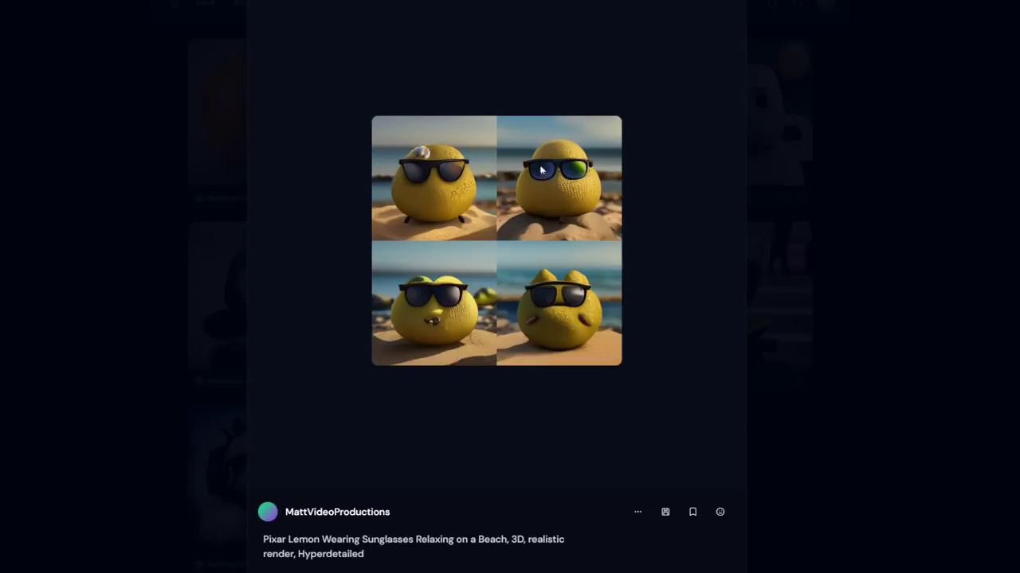
{"action": "left_click", "coordinate": [620, 202]}
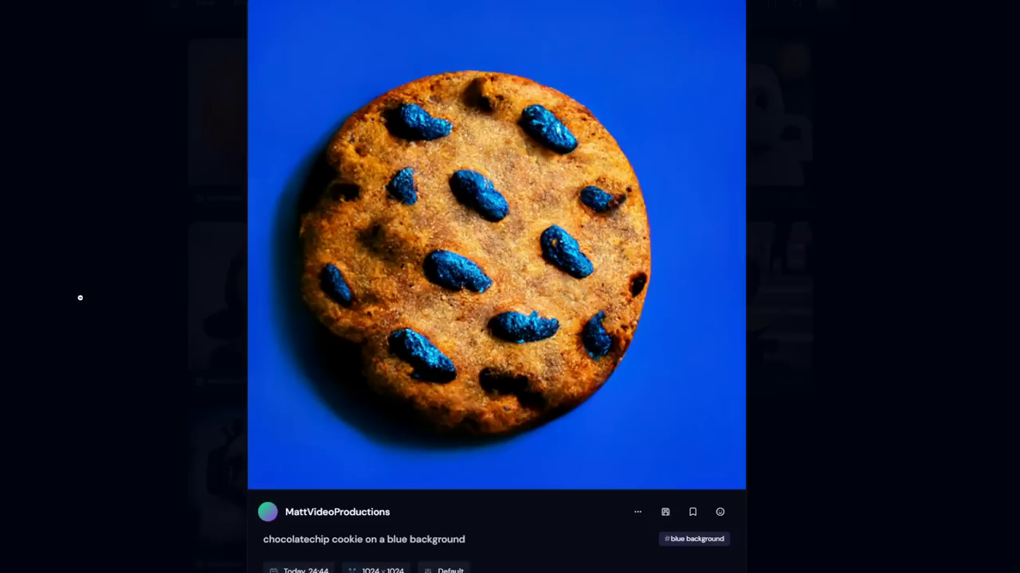
{"action": "left_click", "coordinate": [796, 307]}
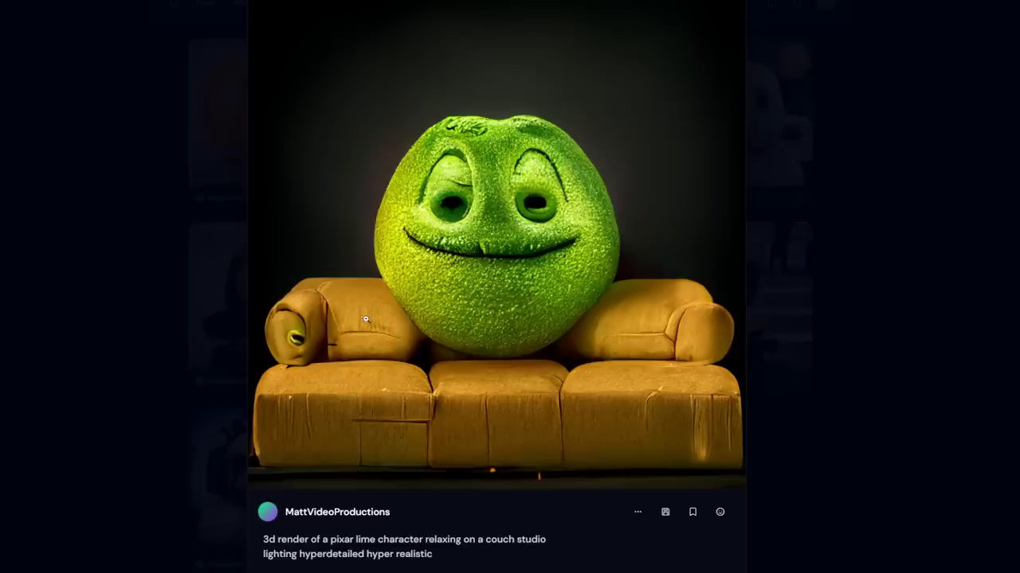
{"action": "key", "text": "Right"}
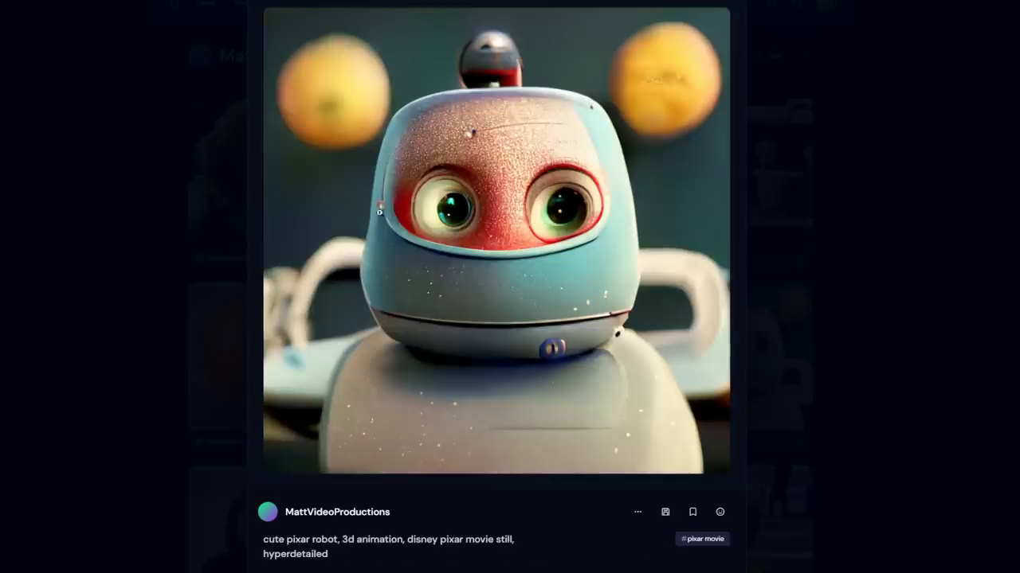
{"action": "left_click", "coordinate": [415, 192]}
{"action": "key", "text": "Right"}
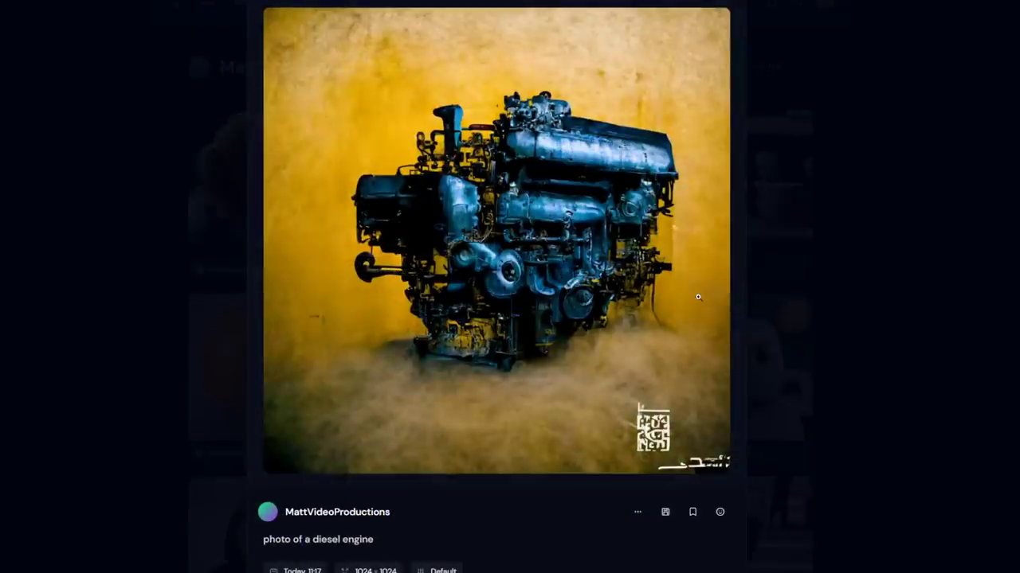
{"action": "key", "text": "Right"}
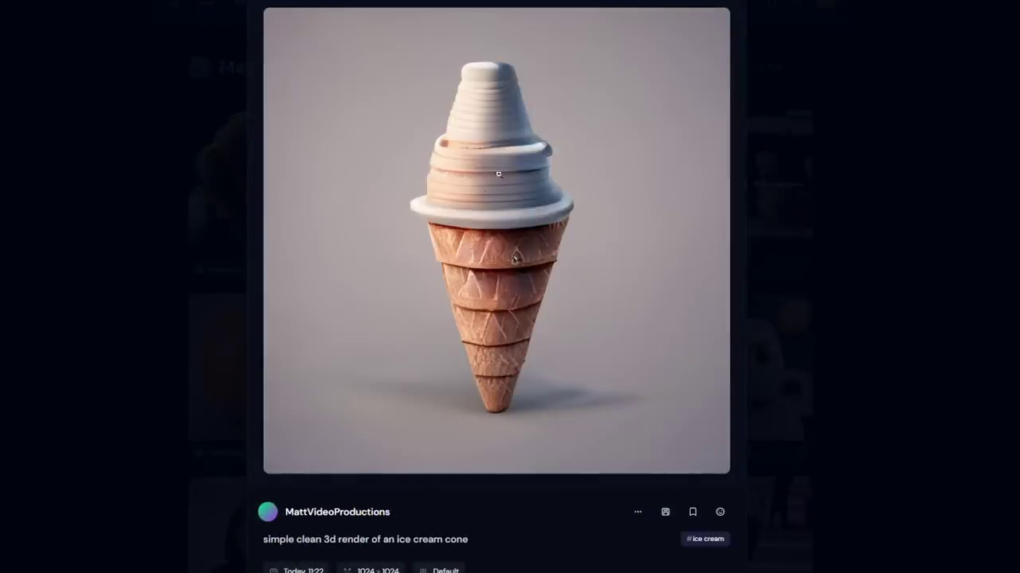
{"action": "key", "text": "Right"}
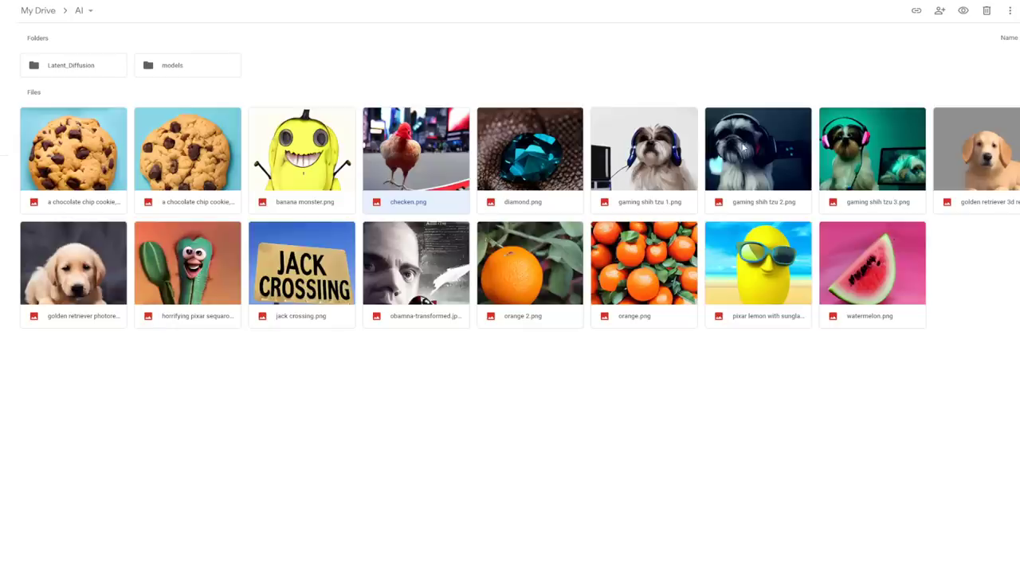
- Open the first gaming shih tzu image in the Drive AI folder and view the neighbouring images, returning to the first
{"action": "double_click", "coordinate": [669, 155]}
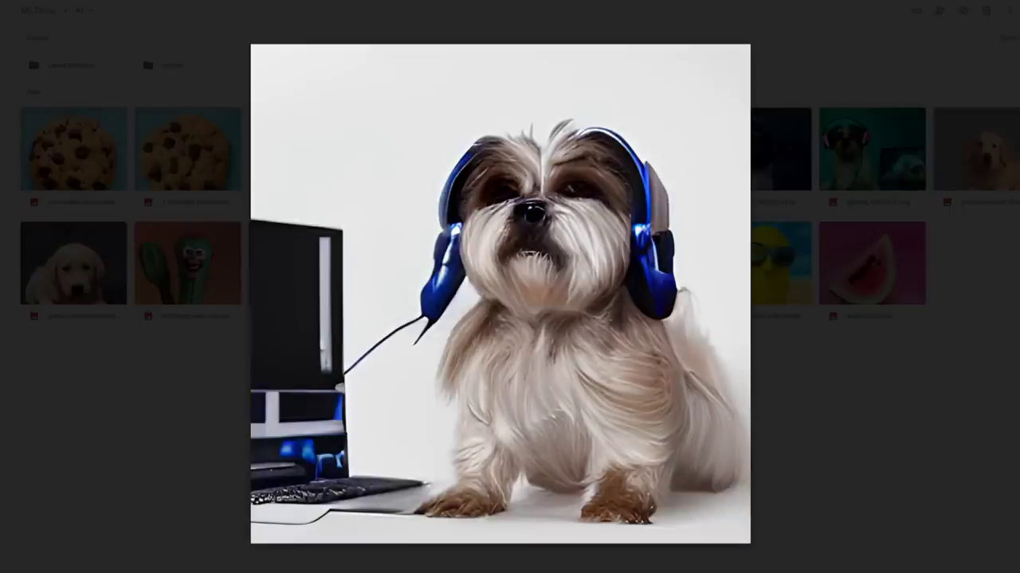
{"action": "key", "text": "Right"}
{"action": "key", "text": "Right"}
{"action": "key", "text": "Left"}
{"action": "key", "text": "Left"}
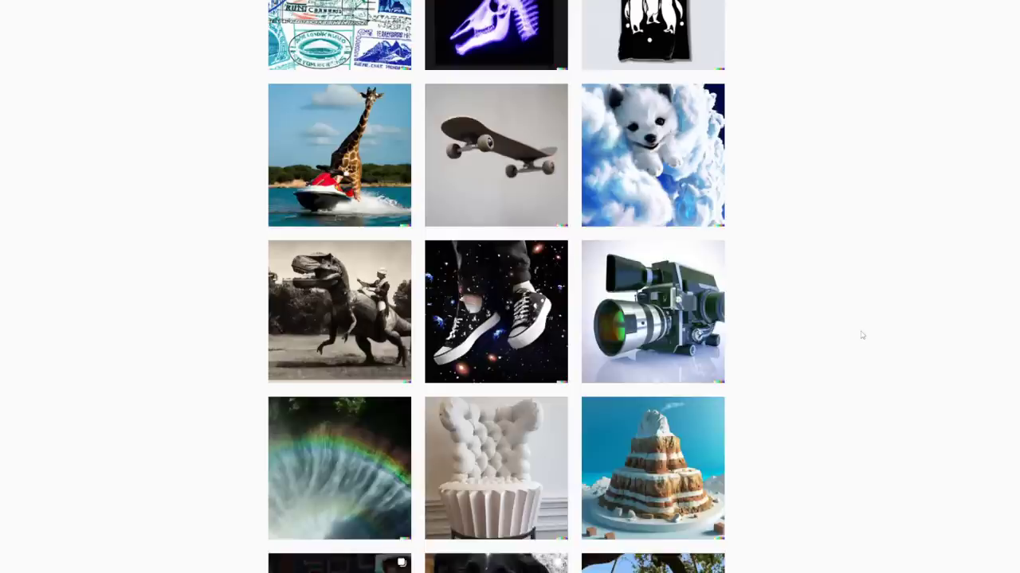
- Browse the DALL·E 2 posts in the Instagram profile grid, going back up to the newest posts and story highlights
{"action": "scroll", "coordinate": [859, 336], "scroll_direction": "up", "scroll_amount": 8}
{"action": "scroll", "coordinate": [854, 338], "scroll_direction": "up", "scroll_amount": 15}
{"action": "scroll", "coordinate": [813, 325], "scroll_direction": "up", "scroll_amount": 15}
{"action": "scroll", "coordinate": [785, 360], "scroll_direction": "up", "scroll_amount": 15}
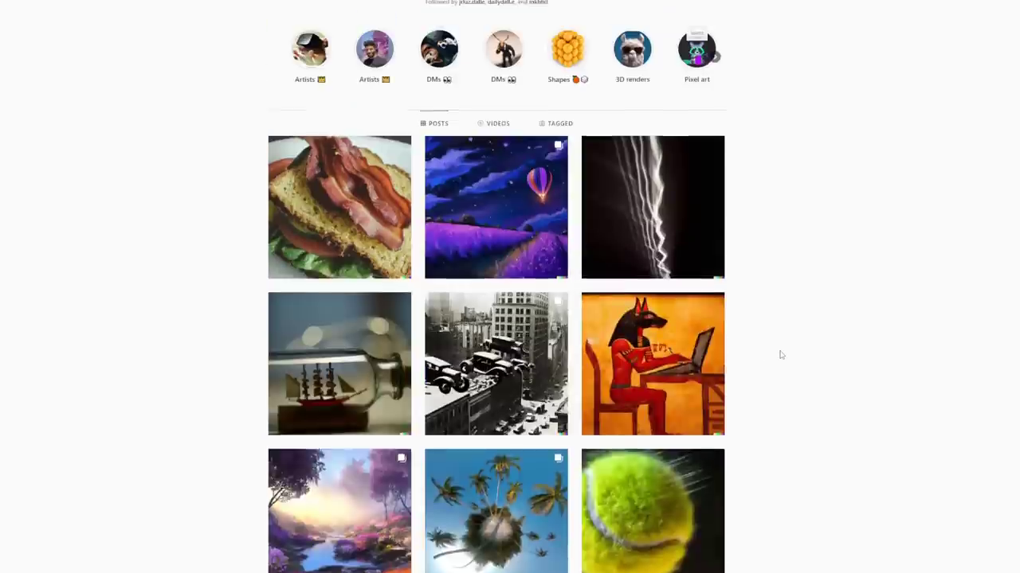
{"action": "scroll", "coordinate": [778, 355], "scroll_direction": "up", "scroll_amount": 2}
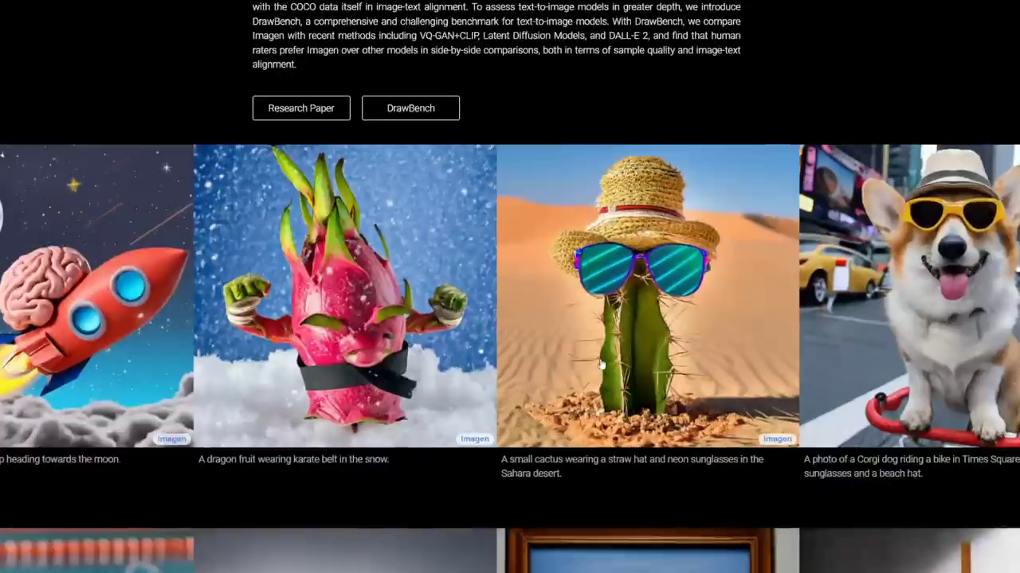
- Examine the sample images and their prompt captions in both gallery rows of the Imagen page
{"action": "scroll", "coordinate": [600, 364], "scroll_direction": "down", "scroll_amount": 5}
{"action": "scroll", "coordinate": [601, 364], "scroll_direction": "down", "scroll_amount": 2}
{"action": "scroll", "coordinate": [597, 364], "scroll_direction": "up", "scroll_amount": 2}
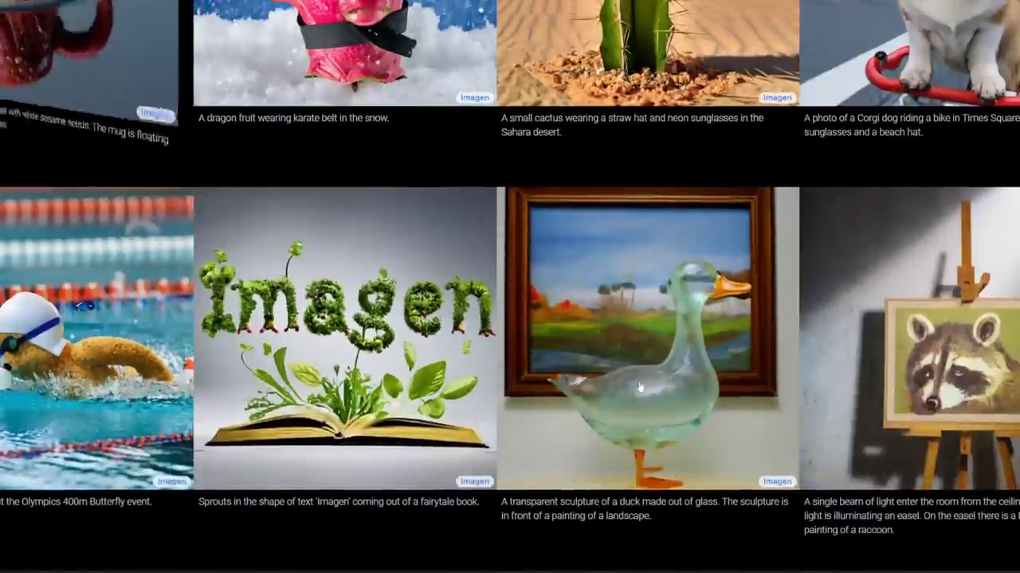
{"action": "scroll", "coordinate": [541, 373], "scroll_direction": "up", "scroll_amount": 6}
{"action": "scroll", "coordinate": [629, 394], "scroll_direction": "down", "scroll_amount": 3}
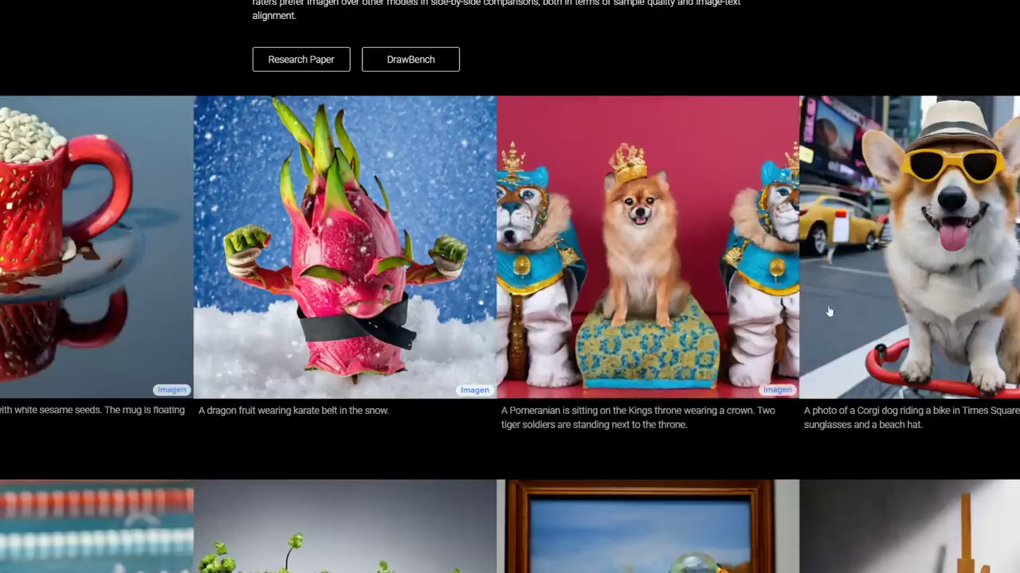
{"action": "scroll", "coordinate": [727, 425], "scroll_direction": "down", "scroll_amount": 3}
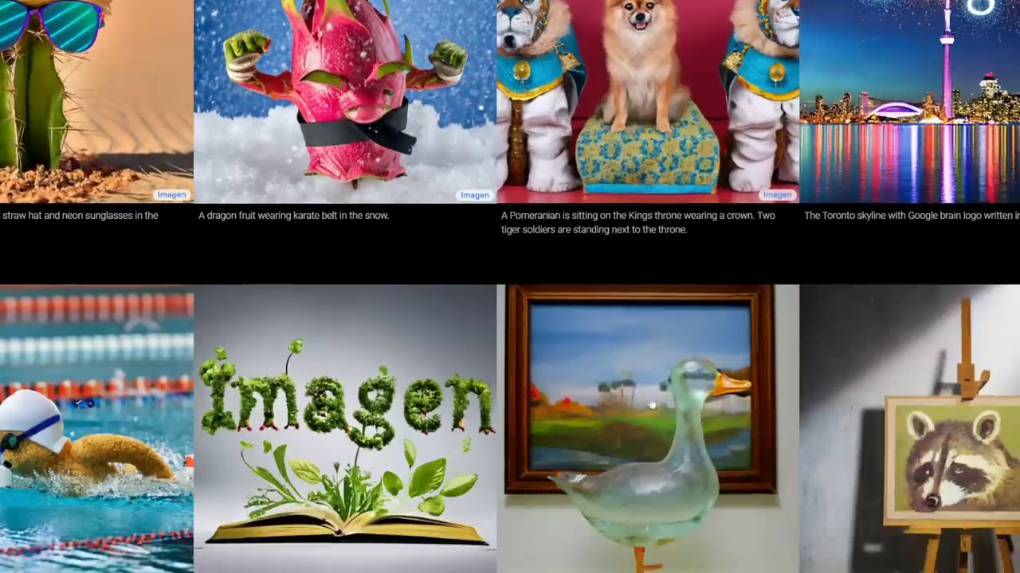
{"action": "scroll", "coordinate": [970, 192], "scroll_direction": "up", "scroll_amount": 2}
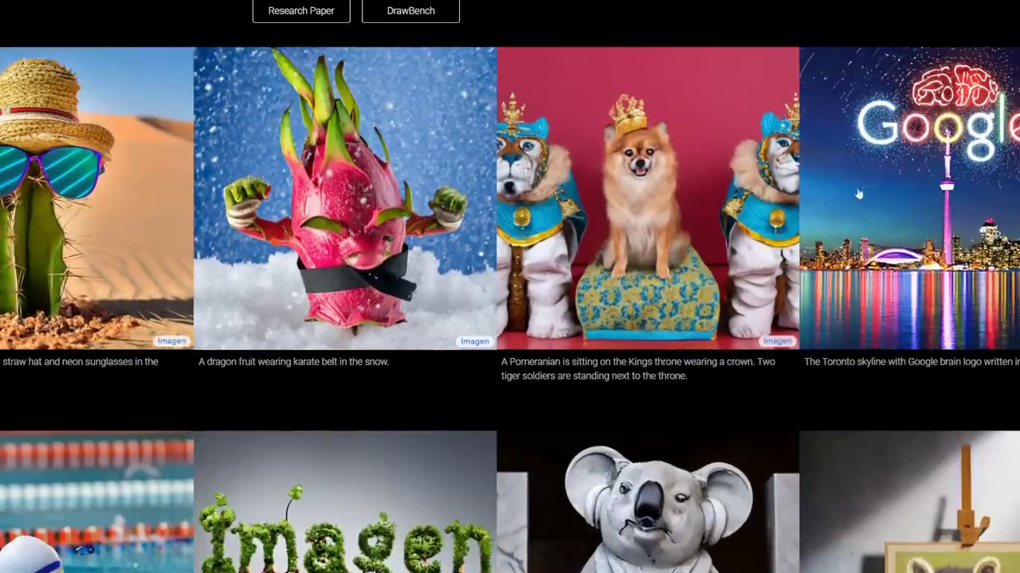
{"action": "scroll", "coordinate": [441, 520], "scroll_direction": "down", "scroll_amount": 3}
{"action": "scroll", "coordinate": [459, 377], "scroll_direction": "down", "scroll_amount": 2}
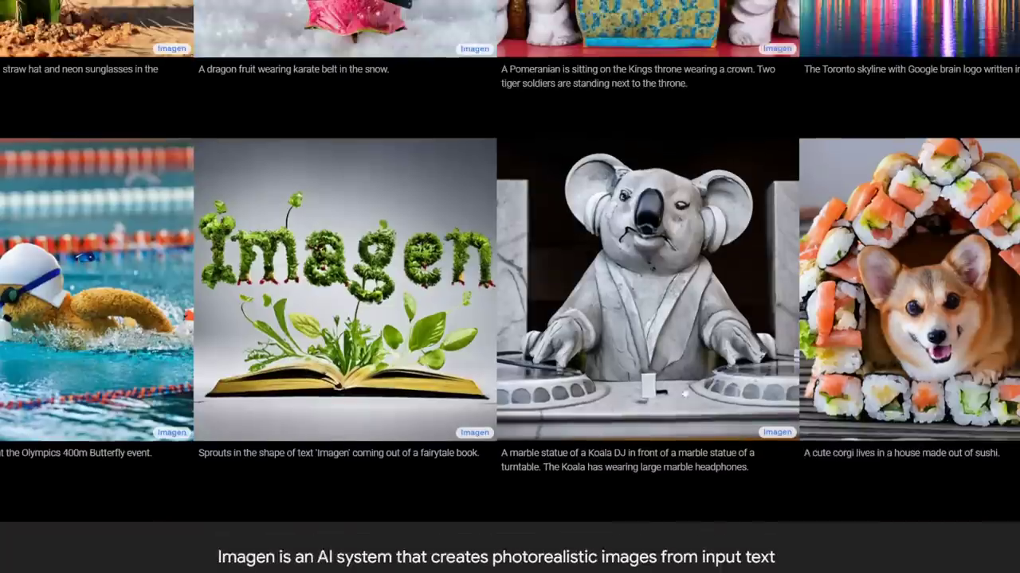
{"action": "scroll", "coordinate": [48, 251], "scroll_direction": "up", "scroll_amount": 3}
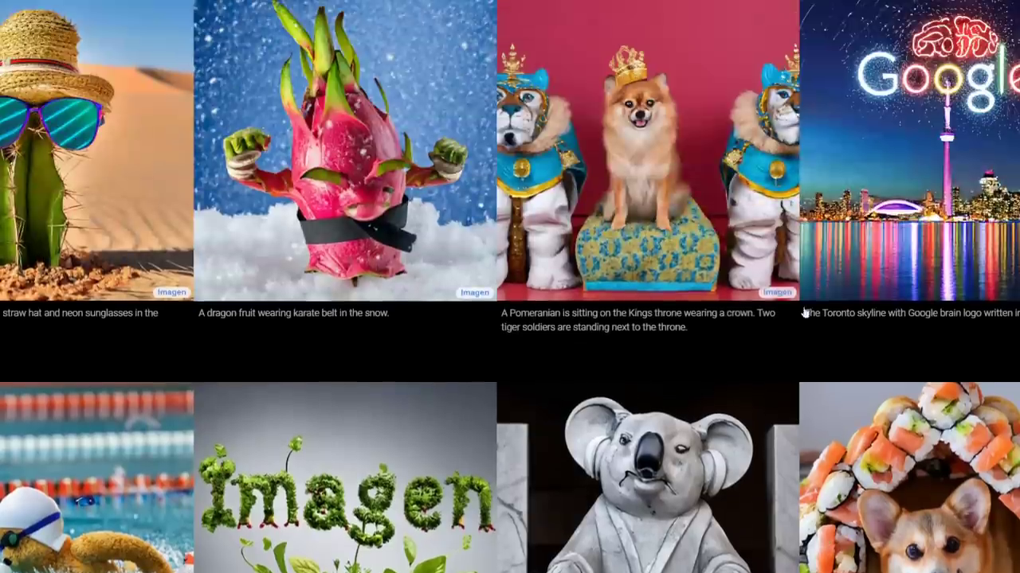
{"action": "scroll", "coordinate": [48, 251], "scroll_direction": "up", "scroll_amount": 7}
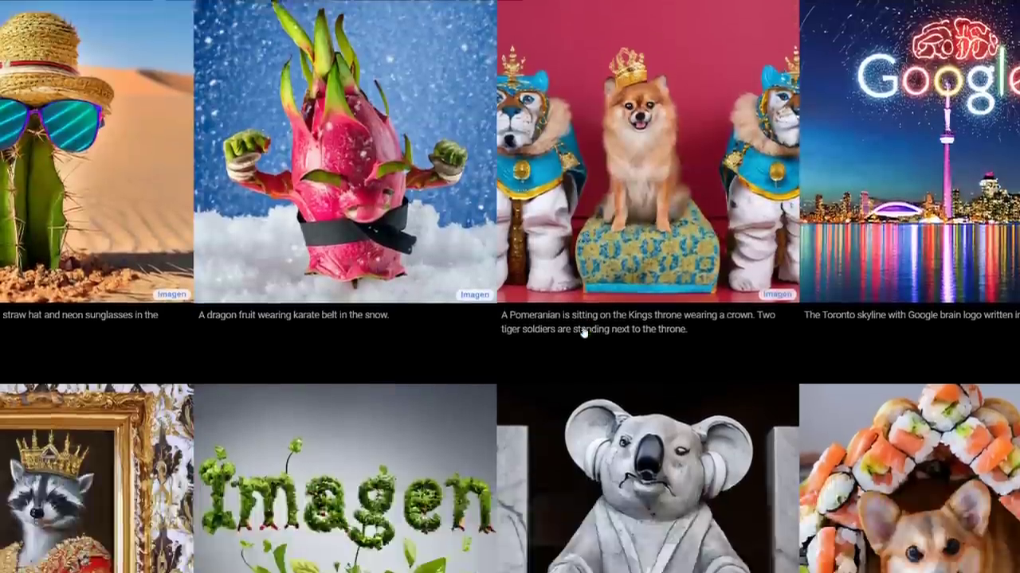
- Review the Imagen page's introduction and abstract alongside its captioned sample images, going back and forth between them
{"action": "scroll", "coordinate": [648, 337], "scroll_direction": "up", "scroll_amount": 3}
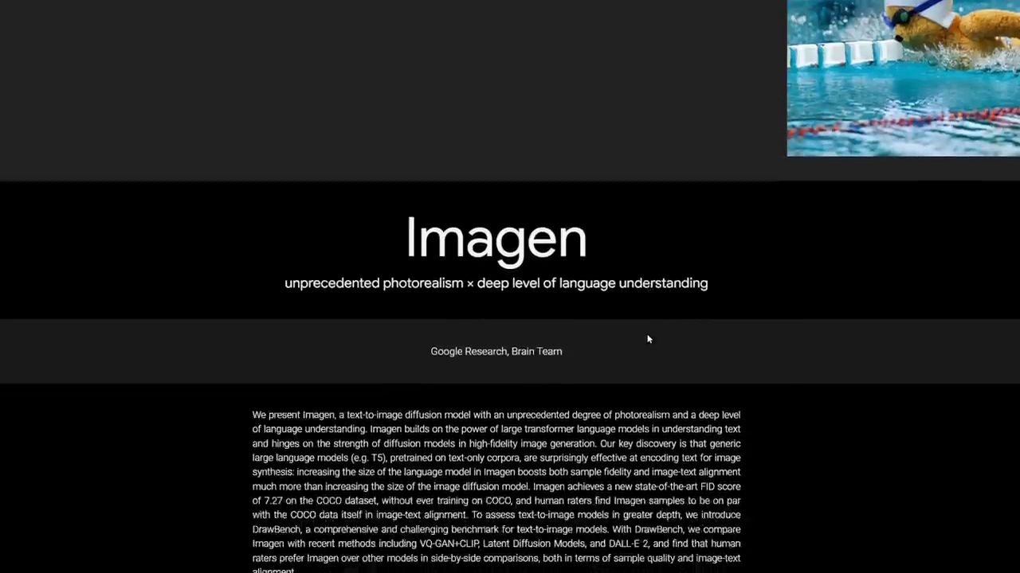
{"action": "scroll", "coordinate": [640, 311], "scroll_direction": "down", "scroll_amount": 12}
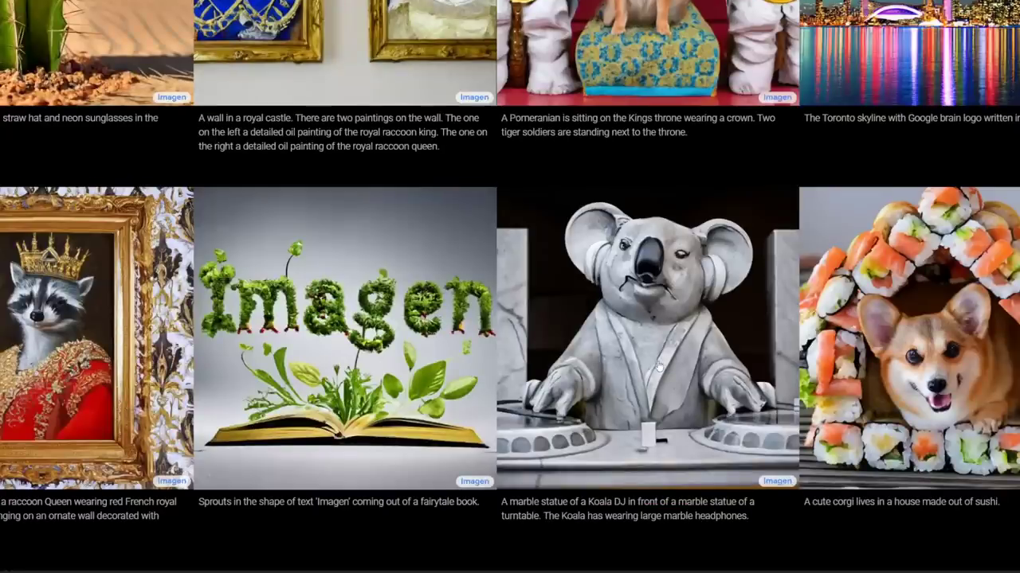
{"action": "scroll", "coordinate": [658, 366], "scroll_direction": "up", "scroll_amount": 6}
{"action": "scroll", "coordinate": [706, 441], "scroll_direction": "down", "scroll_amount": 4}
{"action": "scroll", "coordinate": [705, 441], "scroll_direction": "up", "scroll_amount": 5}
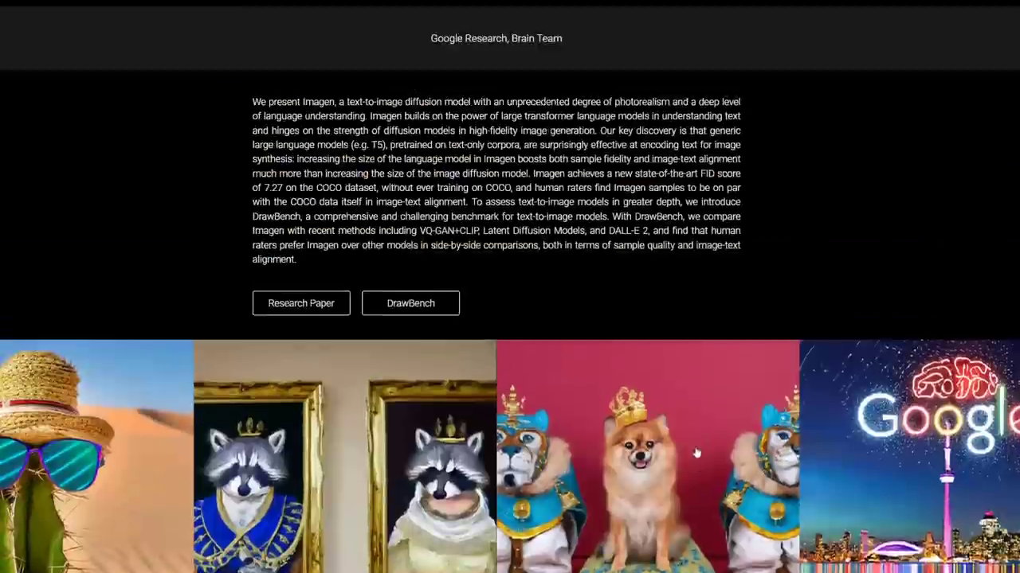
{"action": "scroll", "coordinate": [661, 462], "scroll_direction": "down", "scroll_amount": 2}
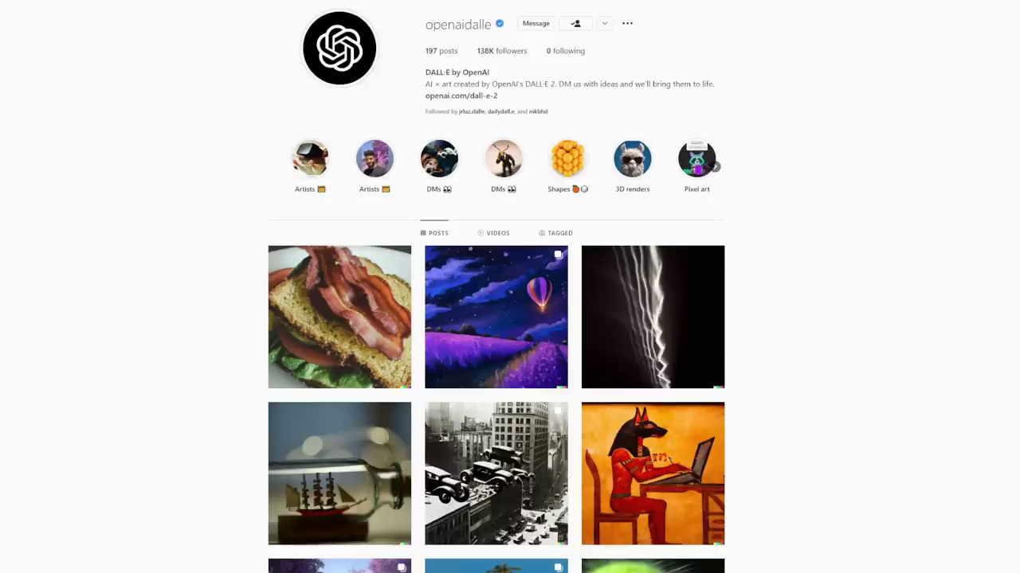
- Look over the DALL·E Instagram posts again, and close the golden retriever puppy image to browse the Midjourney gallery down to its last row
{"action": "scroll", "coordinate": [778, 364], "scroll_direction": "down", "scroll_amount": 4}
{"action": "scroll", "coordinate": [769, 362], "scroll_direction": "up", "scroll_amount": 4}
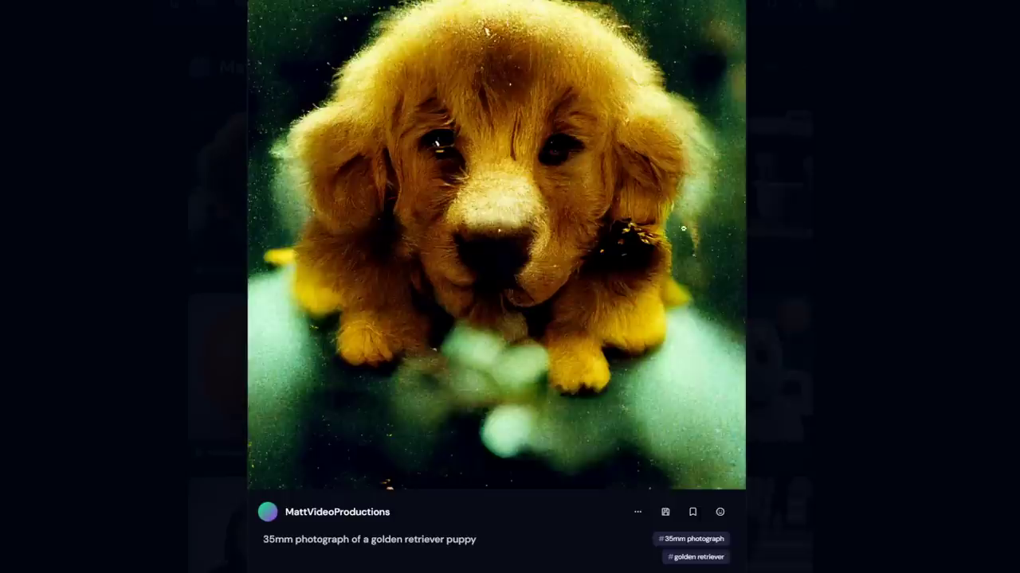
{"action": "left_click", "coordinate": [853, 256]}
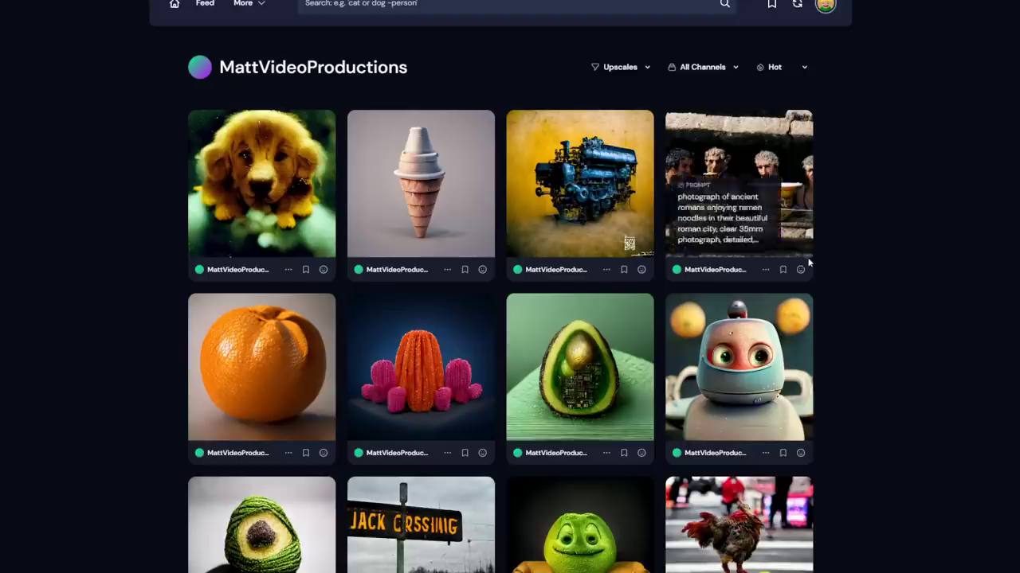
{"action": "scroll", "coordinate": [724, 381], "scroll_direction": "down", "scroll_amount": 4}
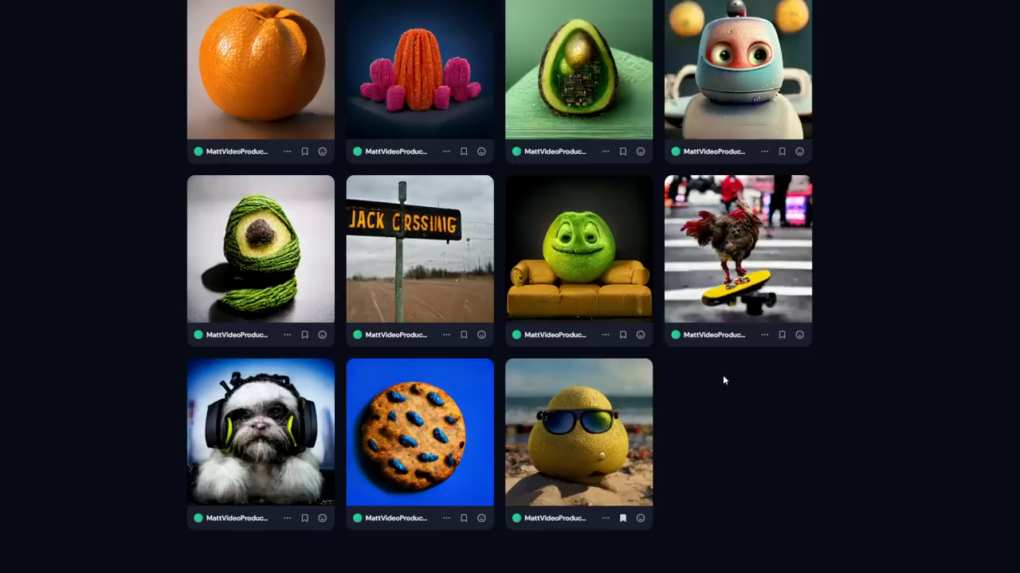